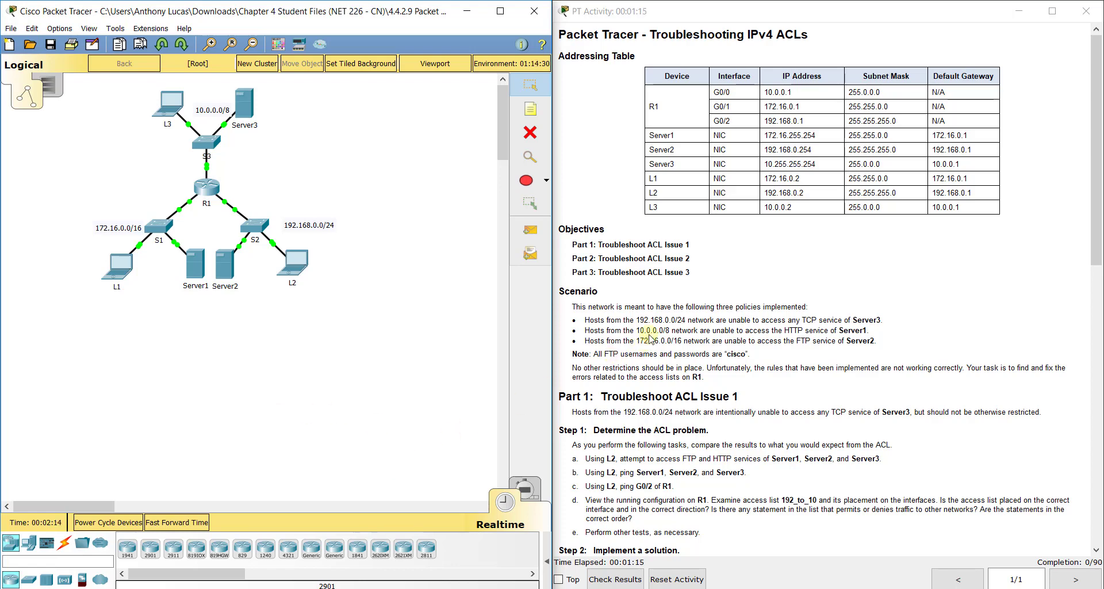
Step: Highlight and select the devices of the 192.168.0.0/24 network, then clear the selection
left_click_drag(635, 319, 694, 320)
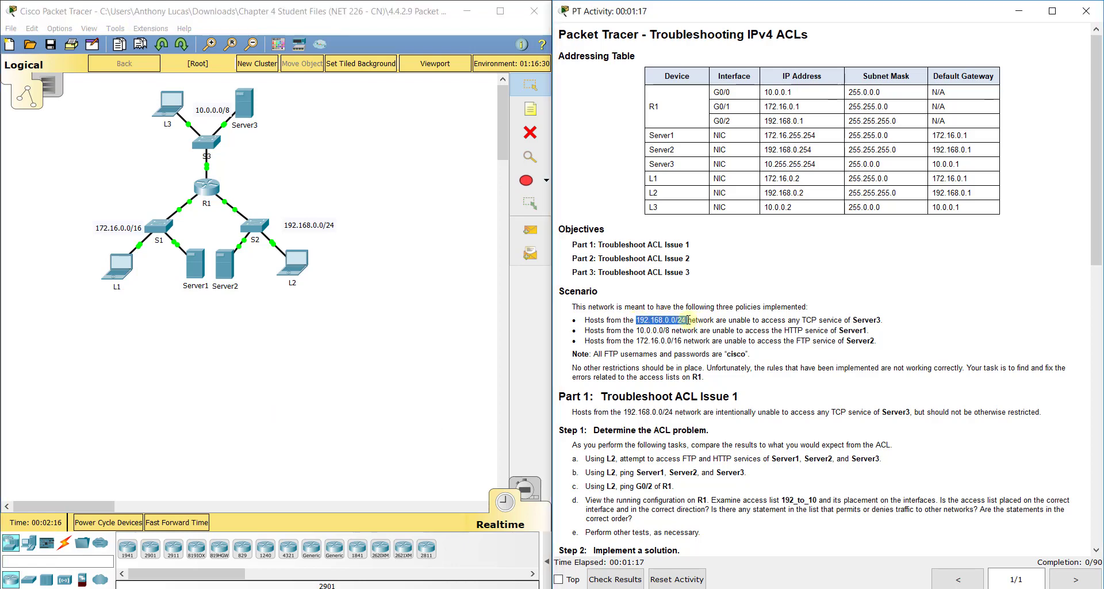
left_click_drag(355, 213, 223, 305)
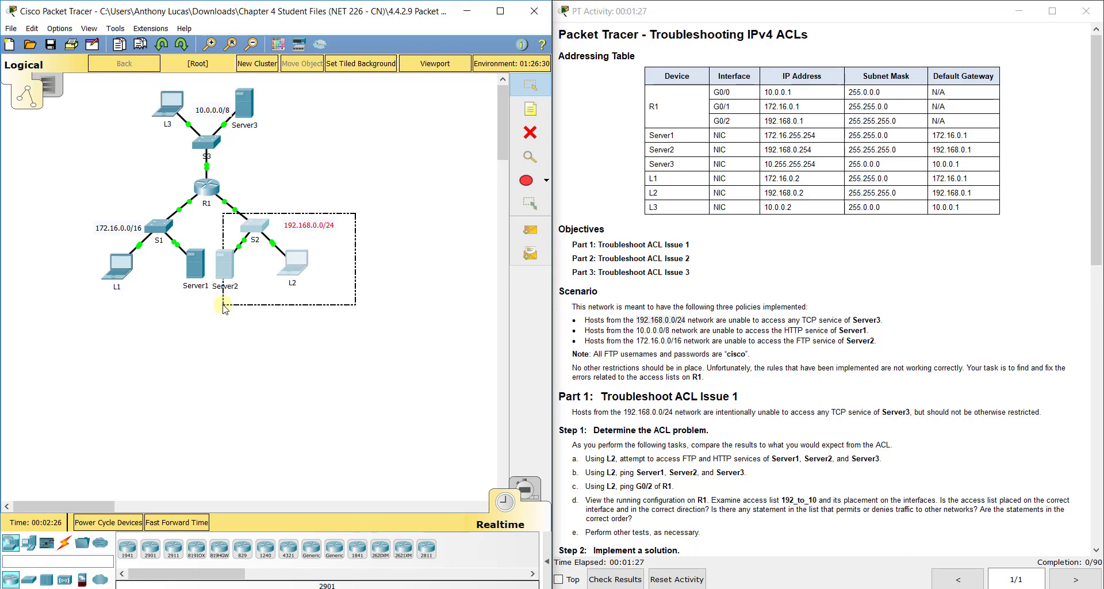
left_click(224, 309)
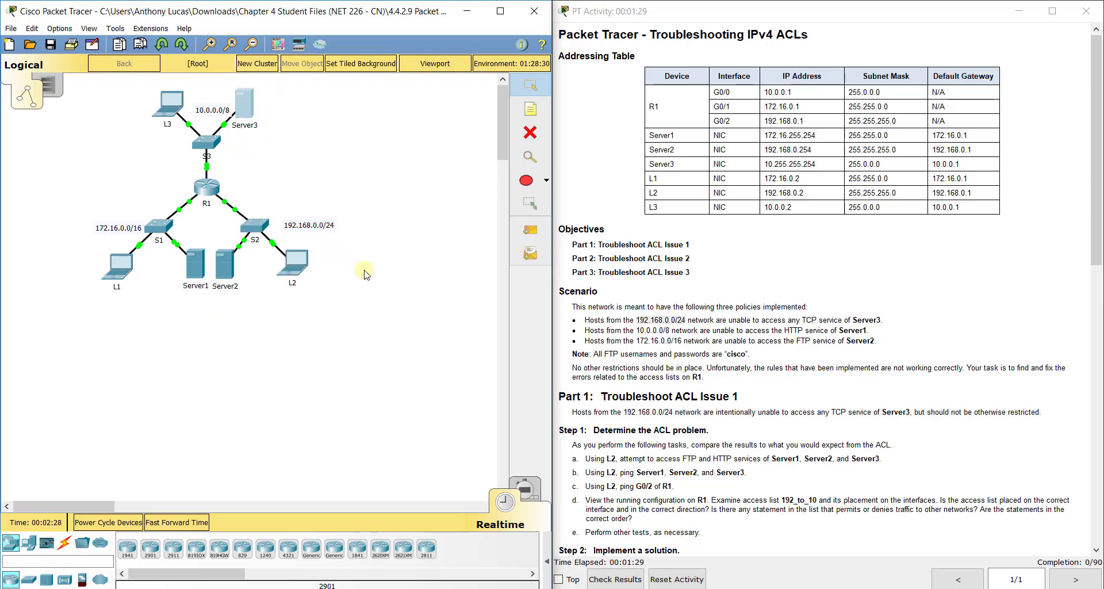
Step: Place a 'Source' note beside the 192.168.0.0/24 network and a 'Destination (server 3)' note near Server3
left_click(530, 109)
left_click(340, 250)
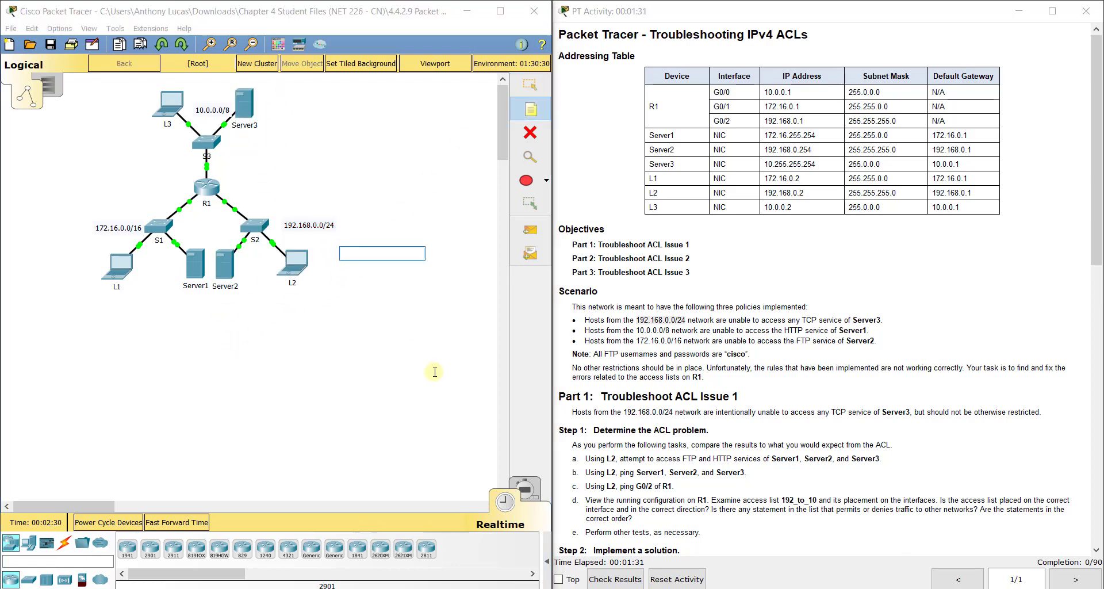
type("Source")
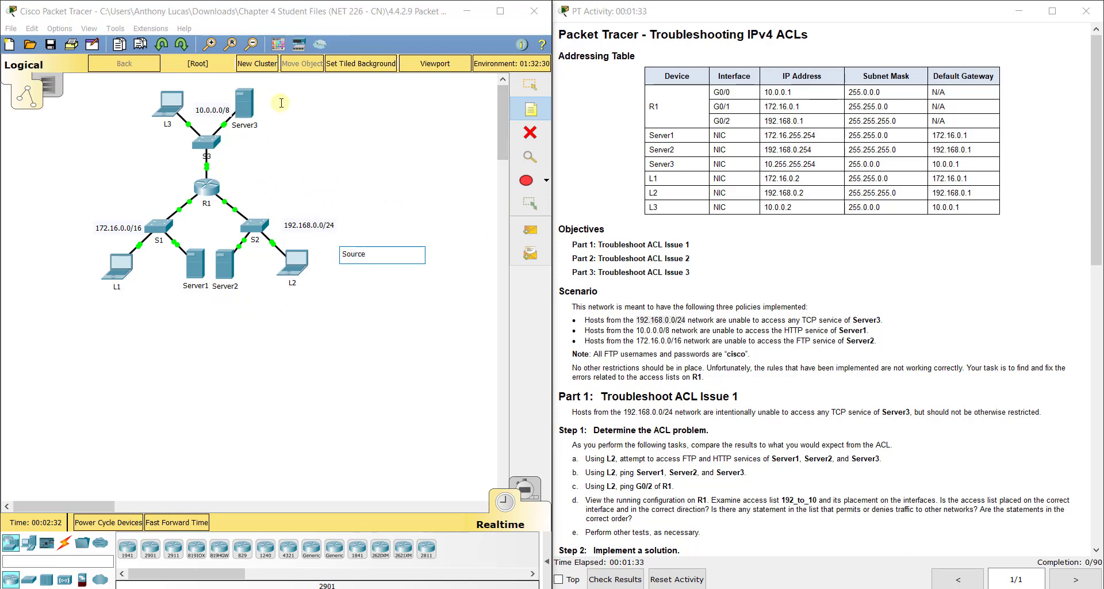
left_click(262, 93)
type("Destinati")
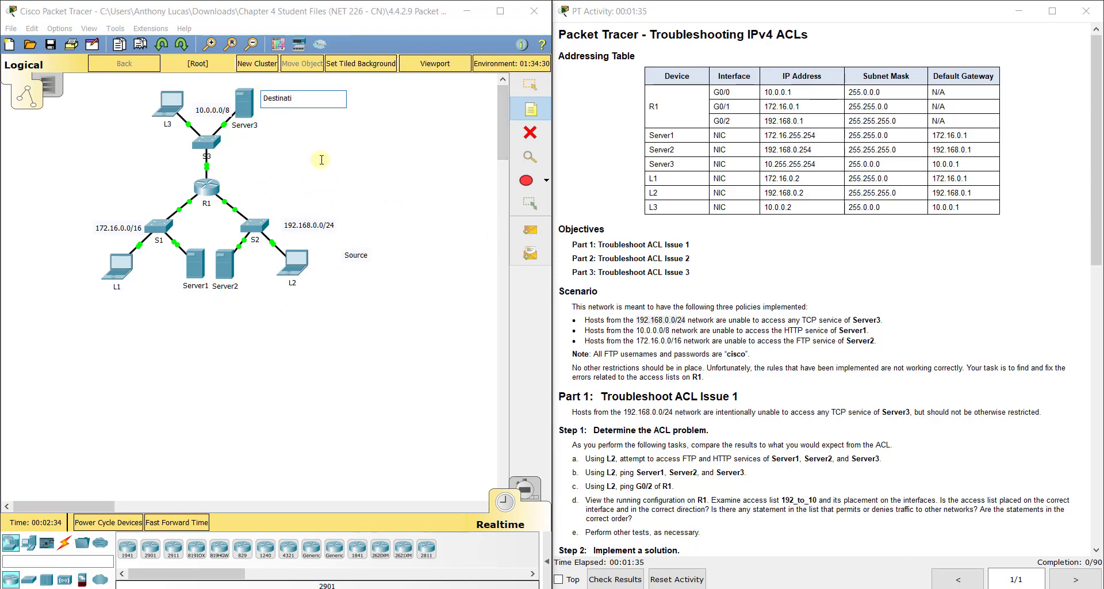
type("on (server 3)")
key("Escape")
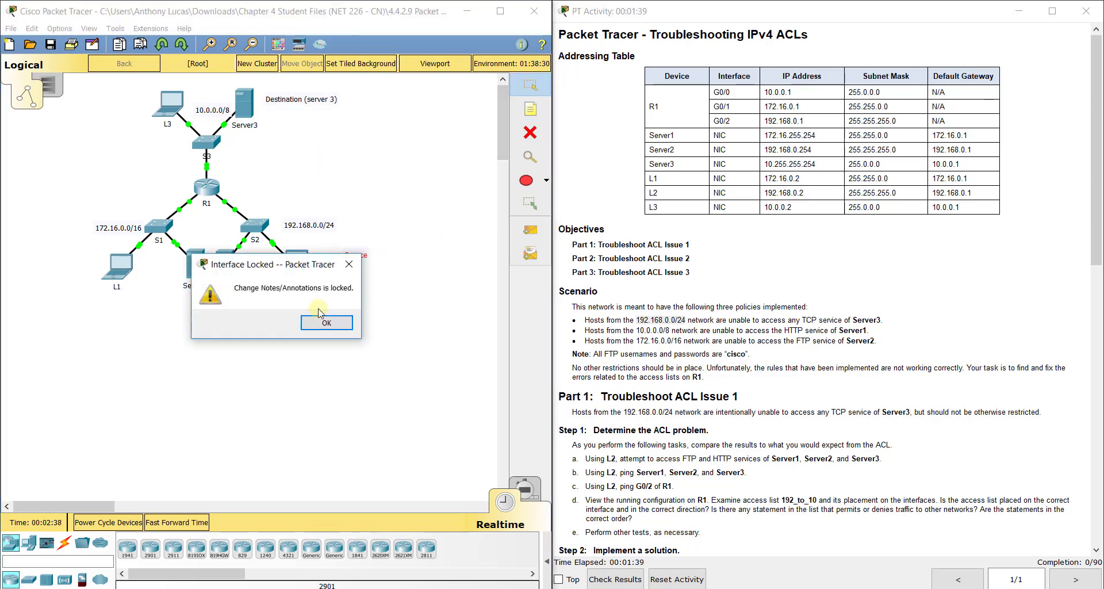
Step: Change the 192.168.0.0/24 note to read 'Source - entire network'
key("n")
left_click(376, 254)
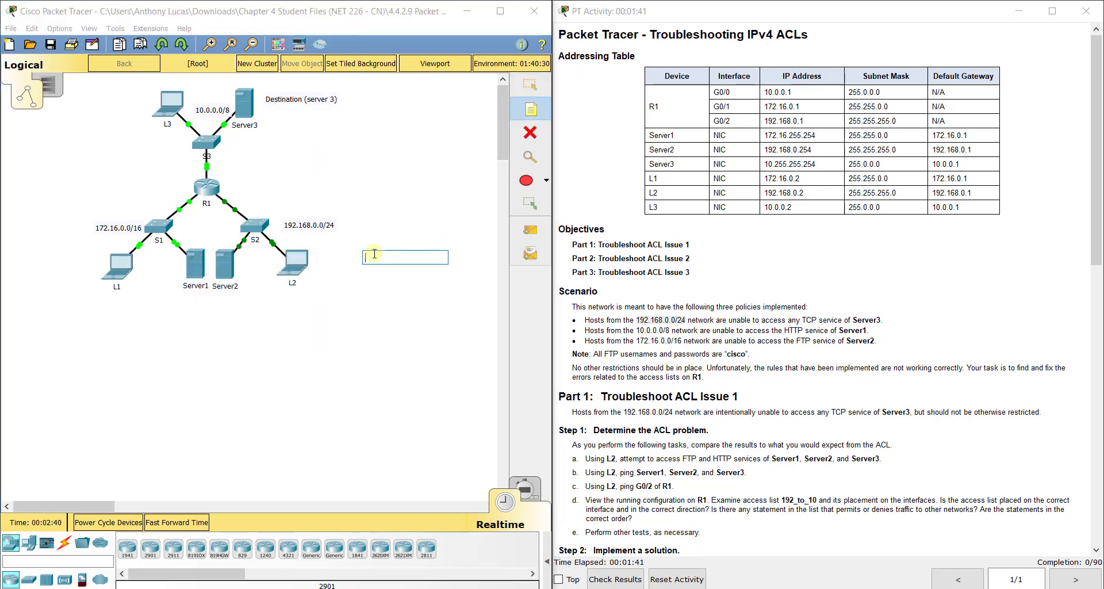
type("Source -")
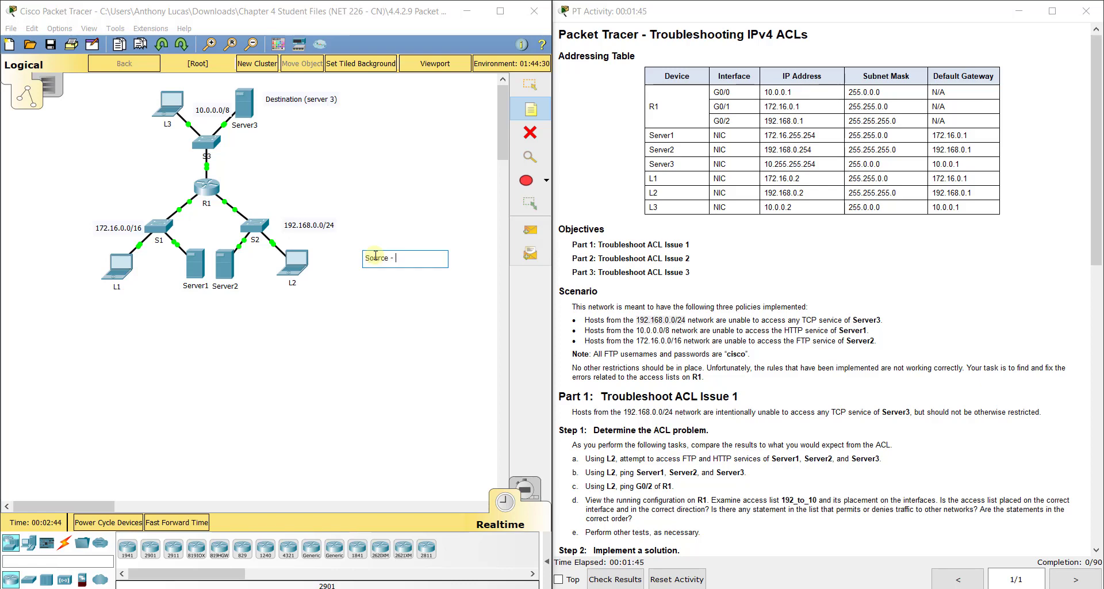
type(" entire network")
left_click(533, 85)
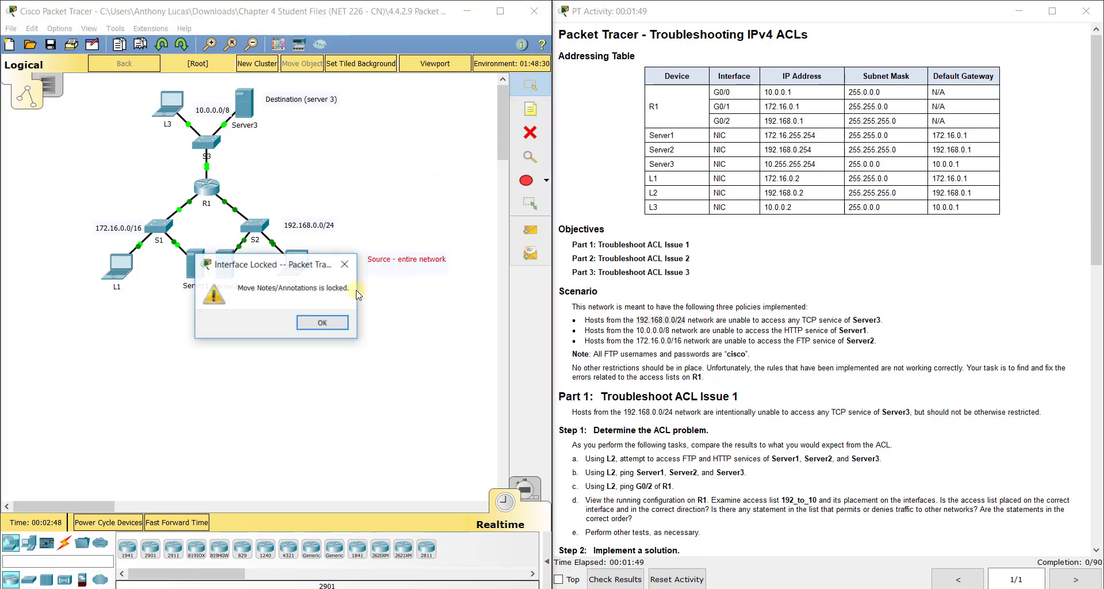
left_click(323, 321)
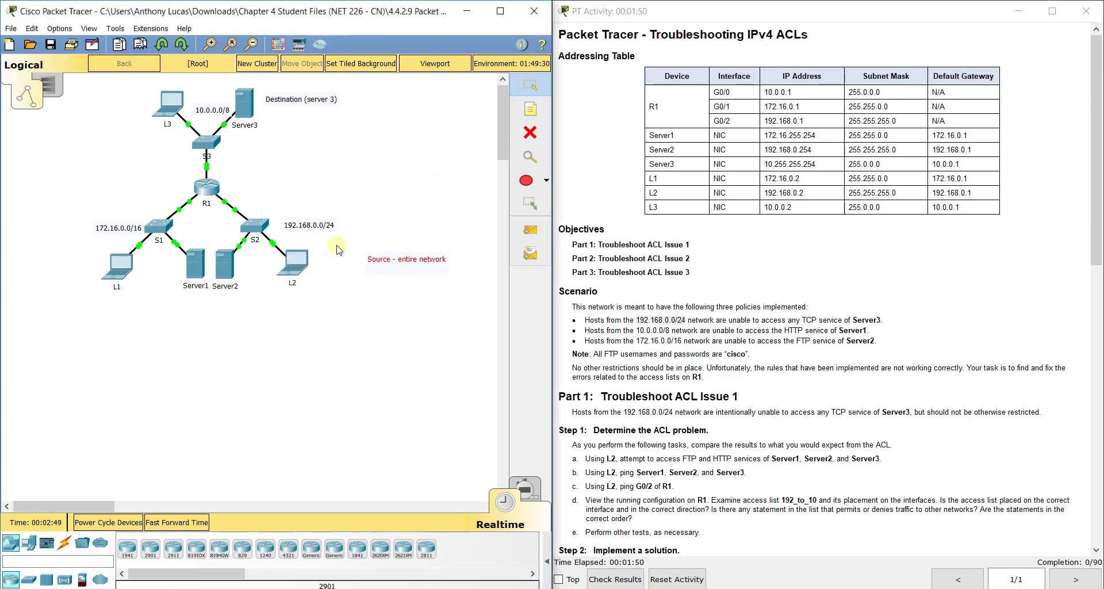
left_click(429, 231)
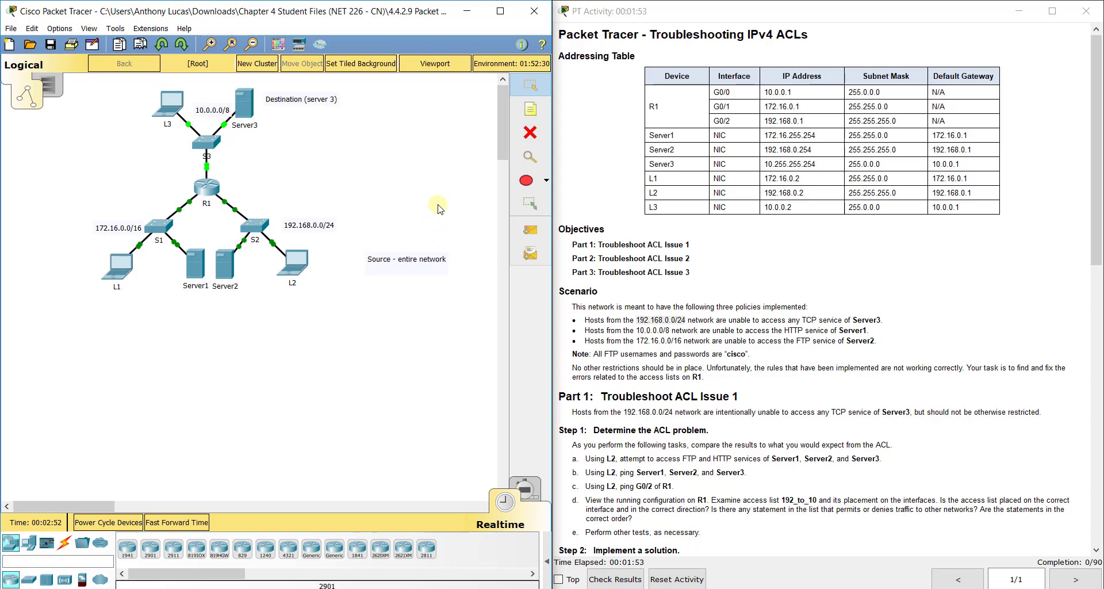
Step: Select the 192.168.0.0/24 network devices, then Server3 with its Destination note
left_click_drag(438, 213, 224, 308)
left_click(530, 110)
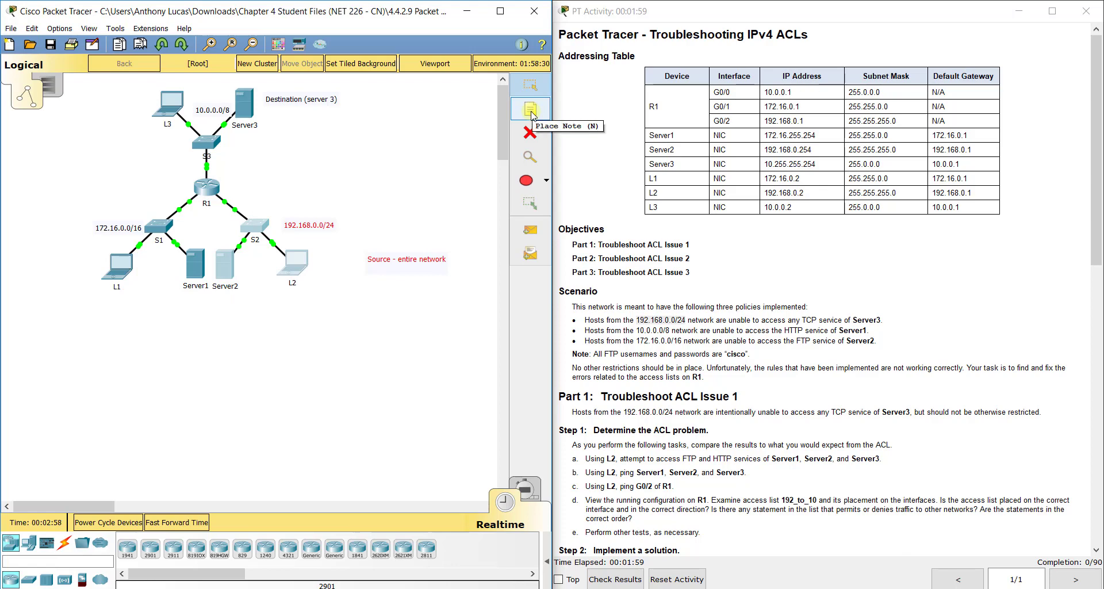
left_click_drag(363, 85, 248, 140)
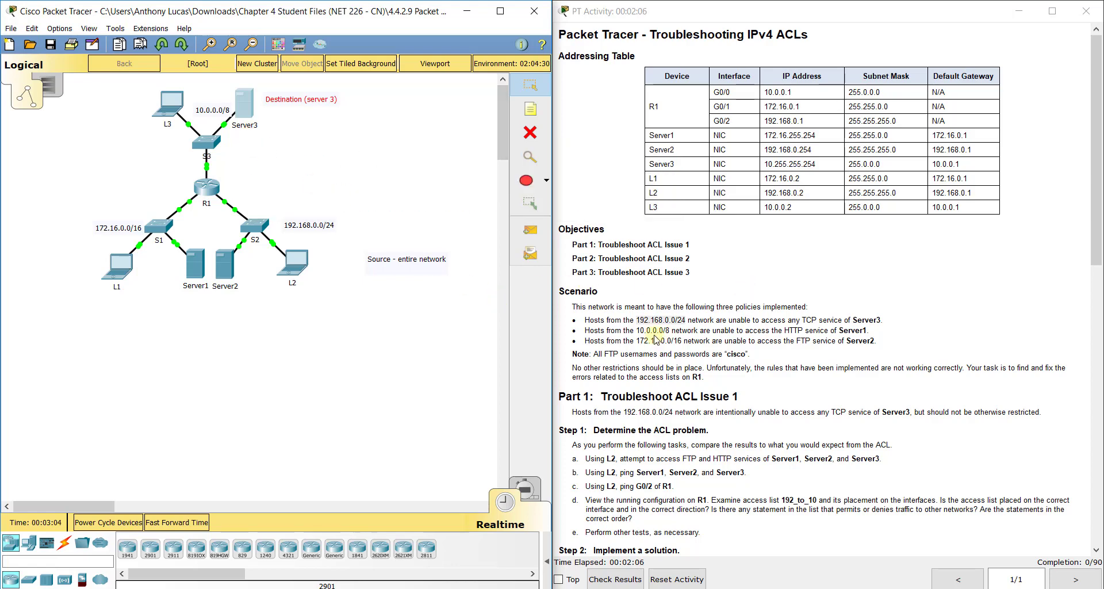
Step: Open R1's CLI window and move it aside on the workspace
left_click(208, 191)
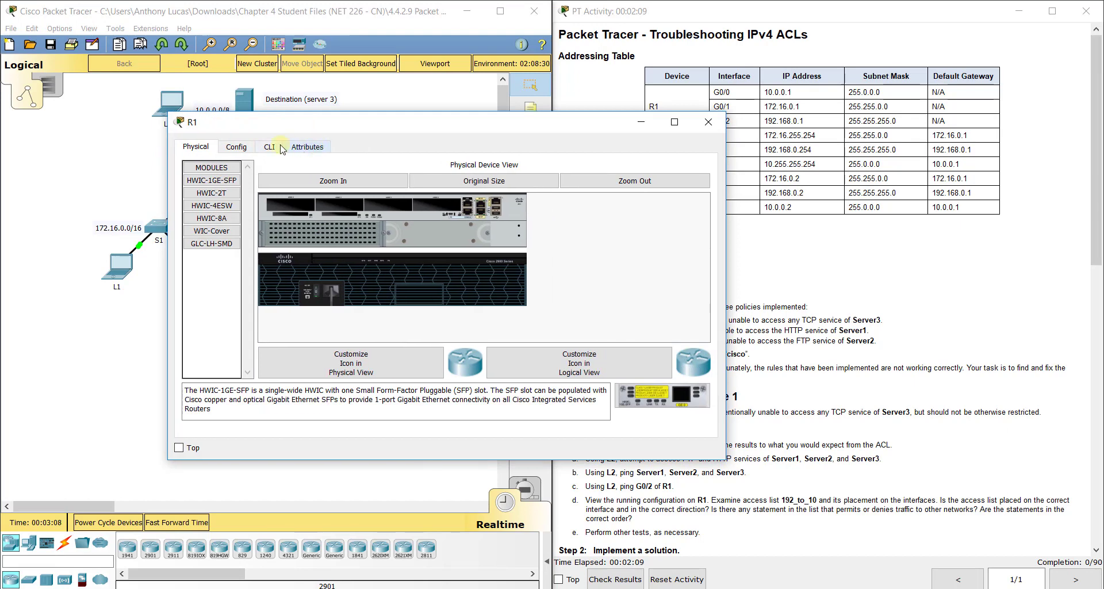
left_click(269, 147)
left_click_drag(324, 126, 597, 108)
left_click(674, 331)
Step: Enter privileged mode with en and run show ip access-lists
key("Return")
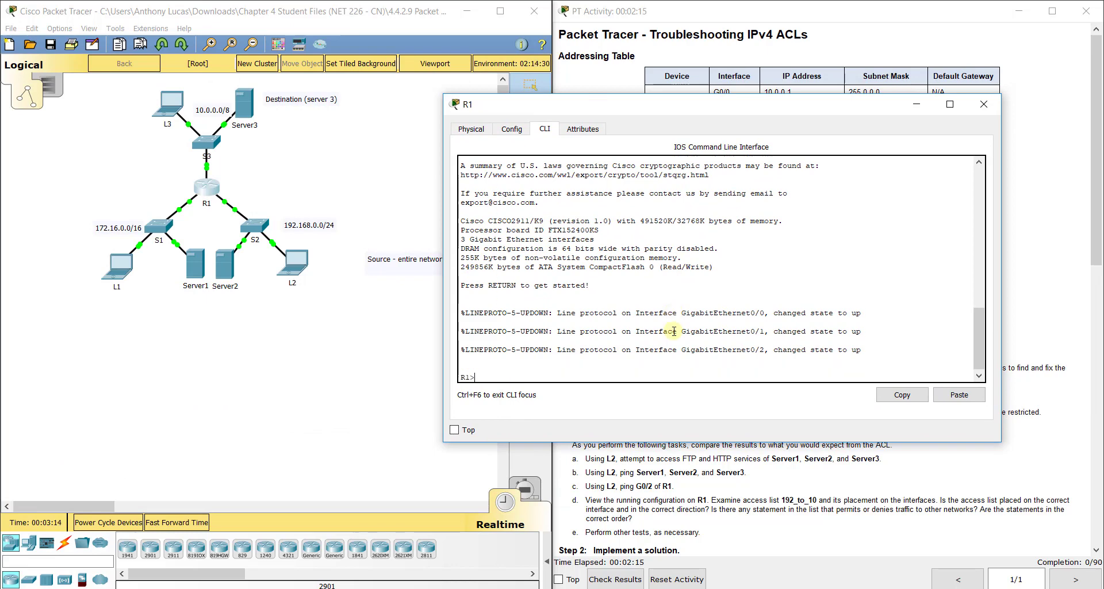
type("en")
key("Return")
type("show")
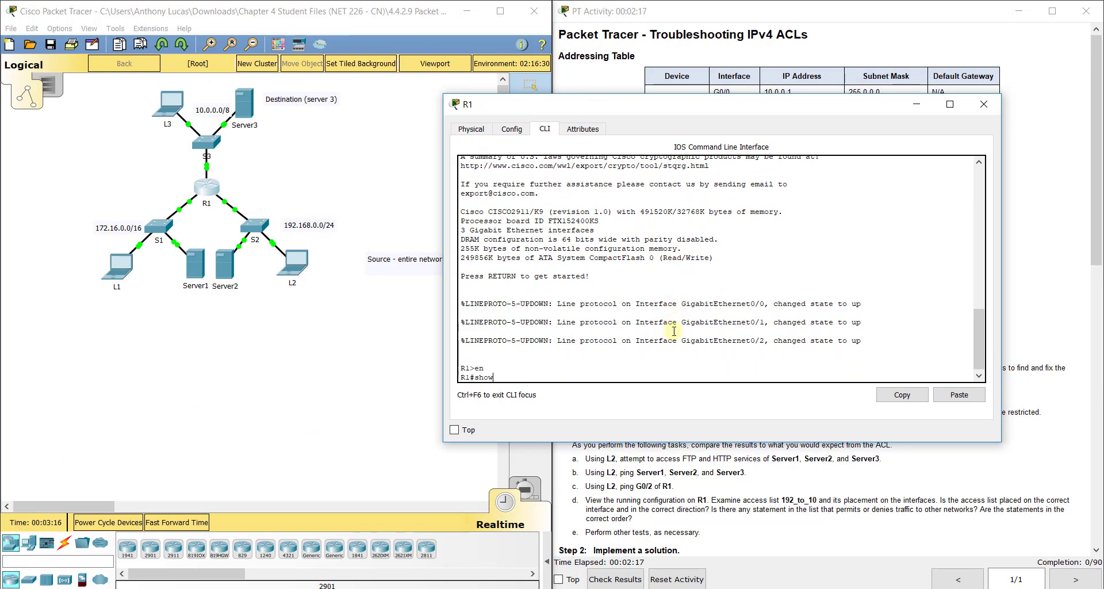
type(" ip access-lists")
key("Return")
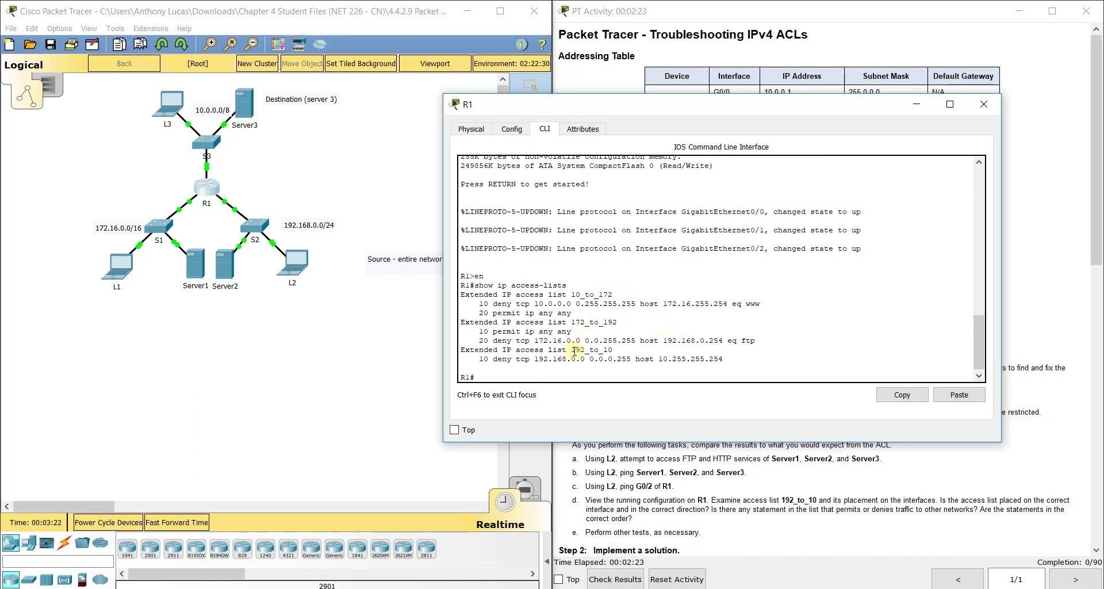
left_click_drag(572, 349, 613, 350)
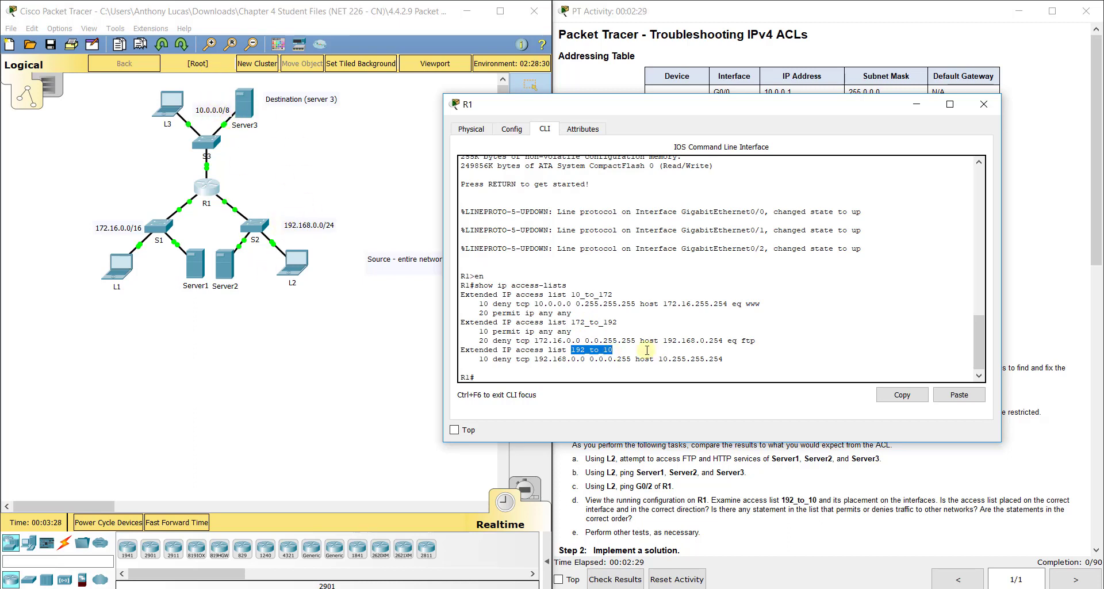
left_click_drag(617, 350, 460, 350)
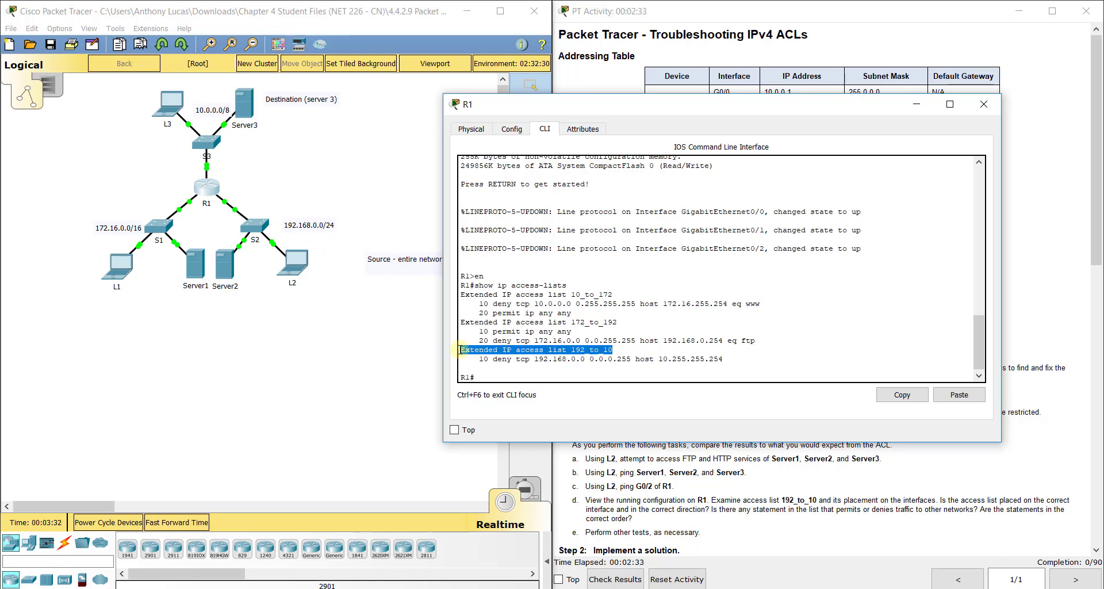
left_click(495, 366)
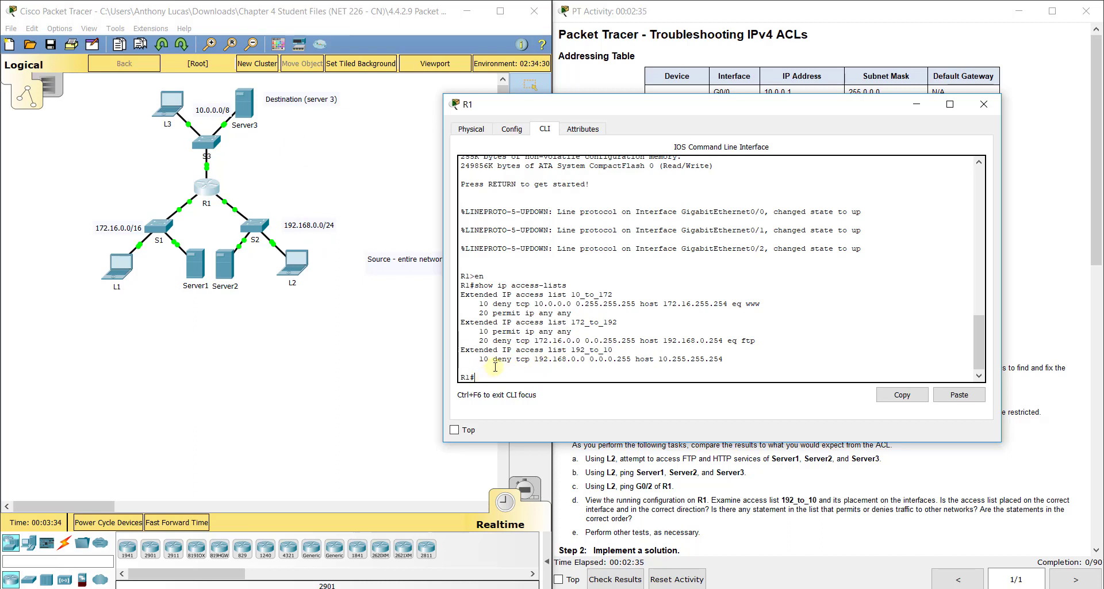
left_click_drag(488, 360, 527, 360)
left_click(511, 359)
left_click_drag(644, 108, 682, 81)
left_click_drag(572, 325, 656, 326)
left_click(656, 326)
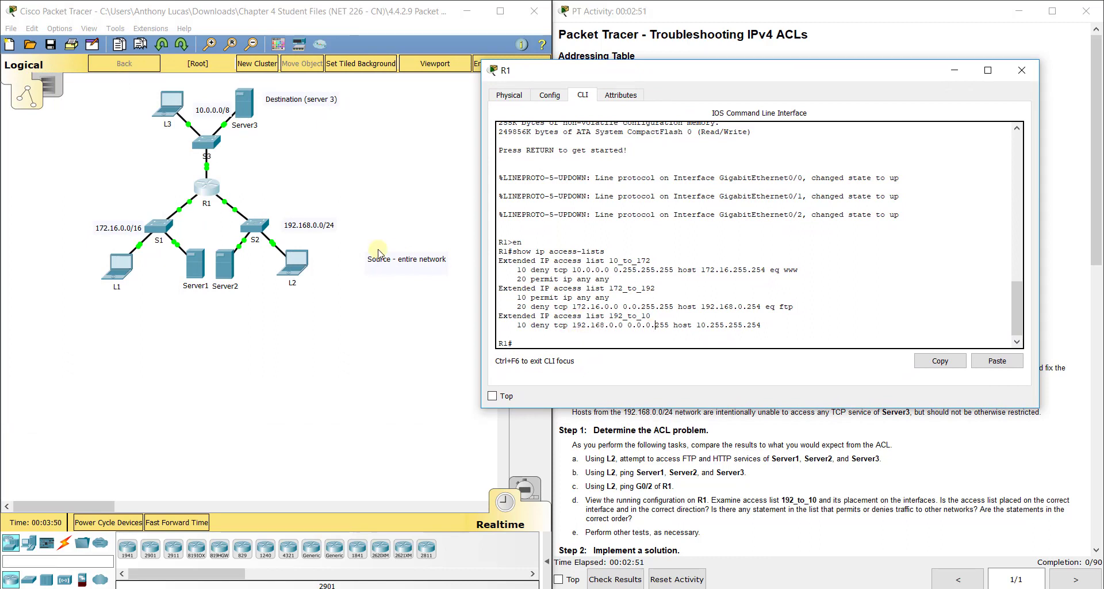
double_click(664, 325)
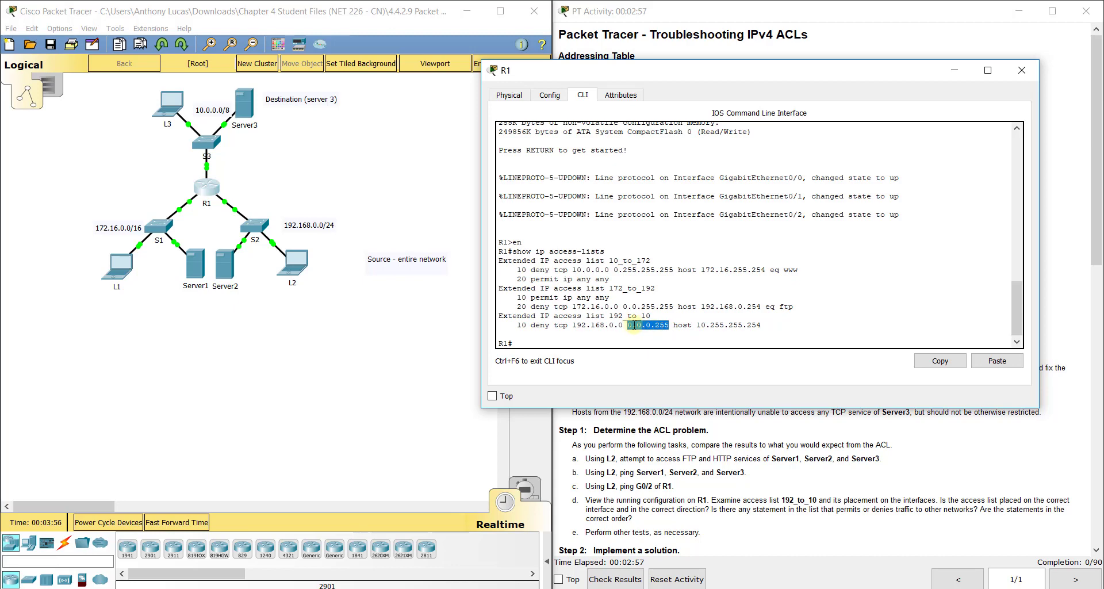
left_click(680, 326)
left_click_drag(675, 325, 761, 325)
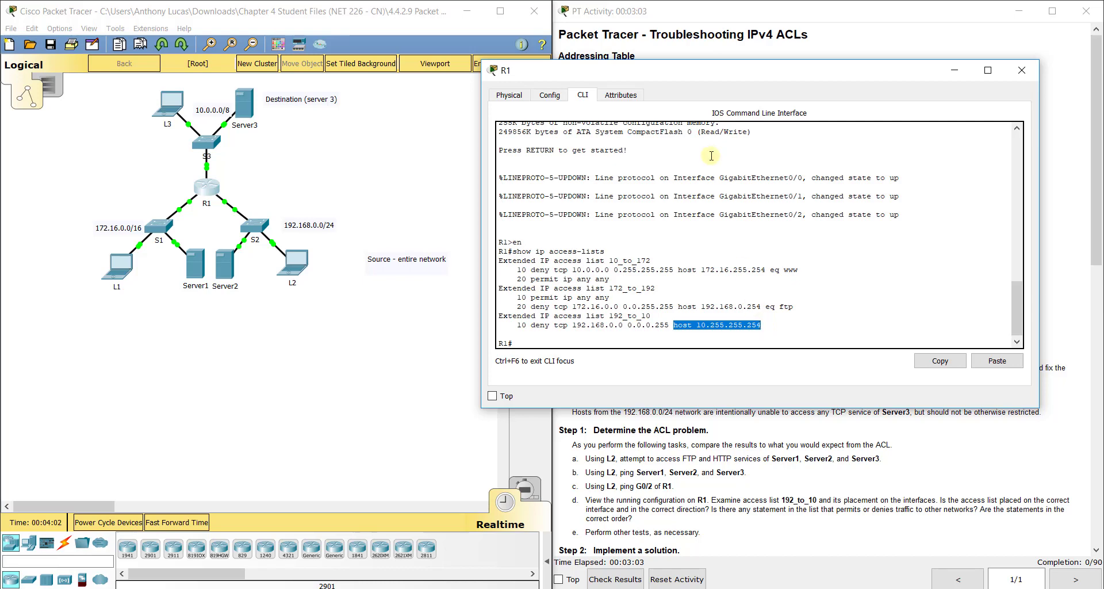
left_click_drag(690, 73, 219, 53)
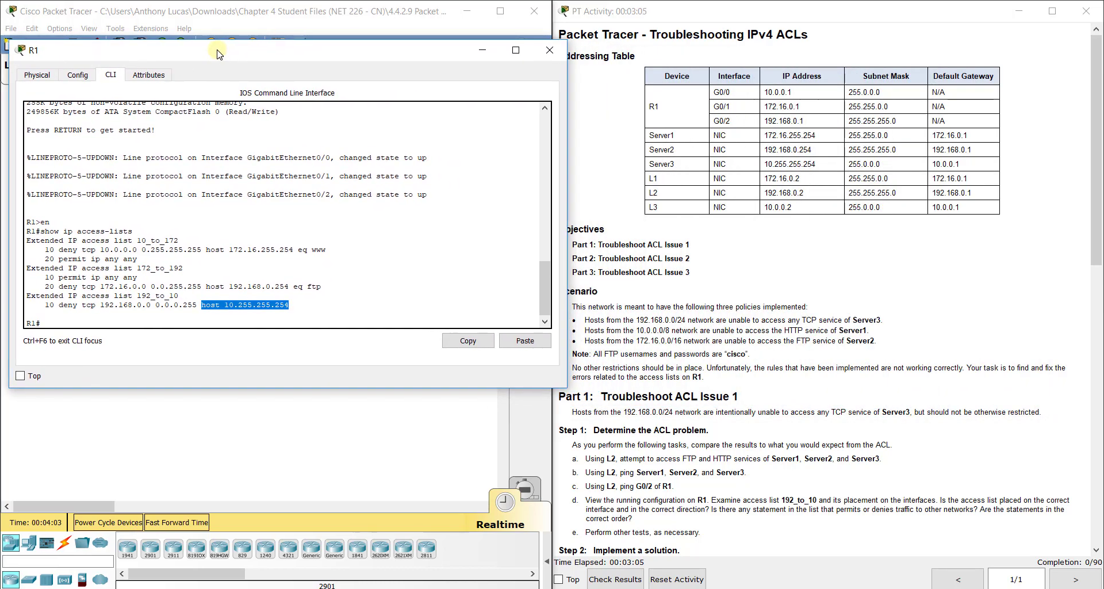
left_click(737, 163)
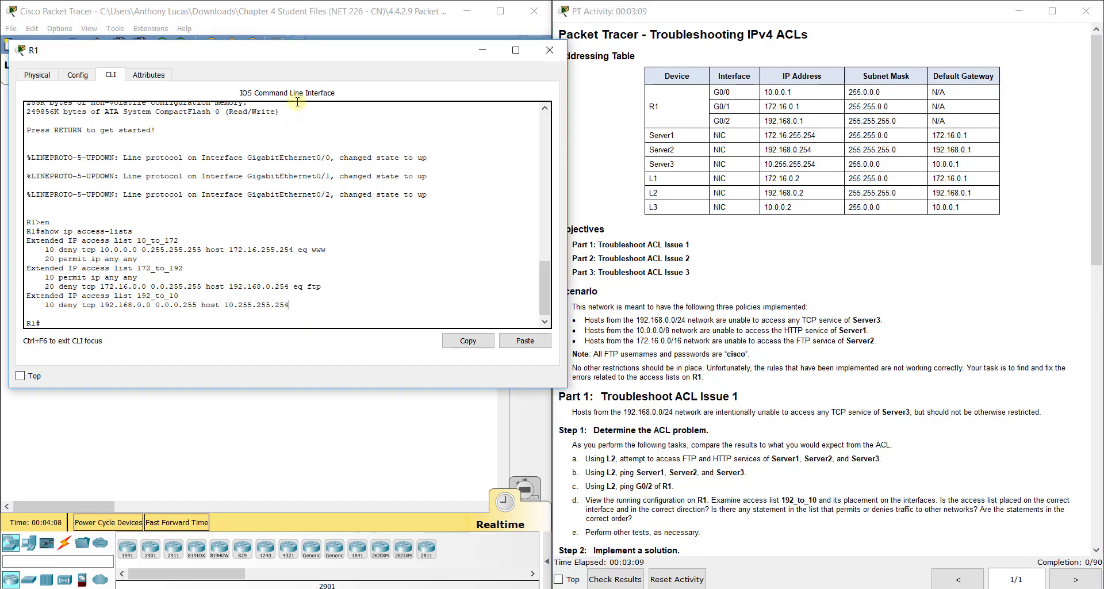
left_click_drag(301, 57, 834, 71)
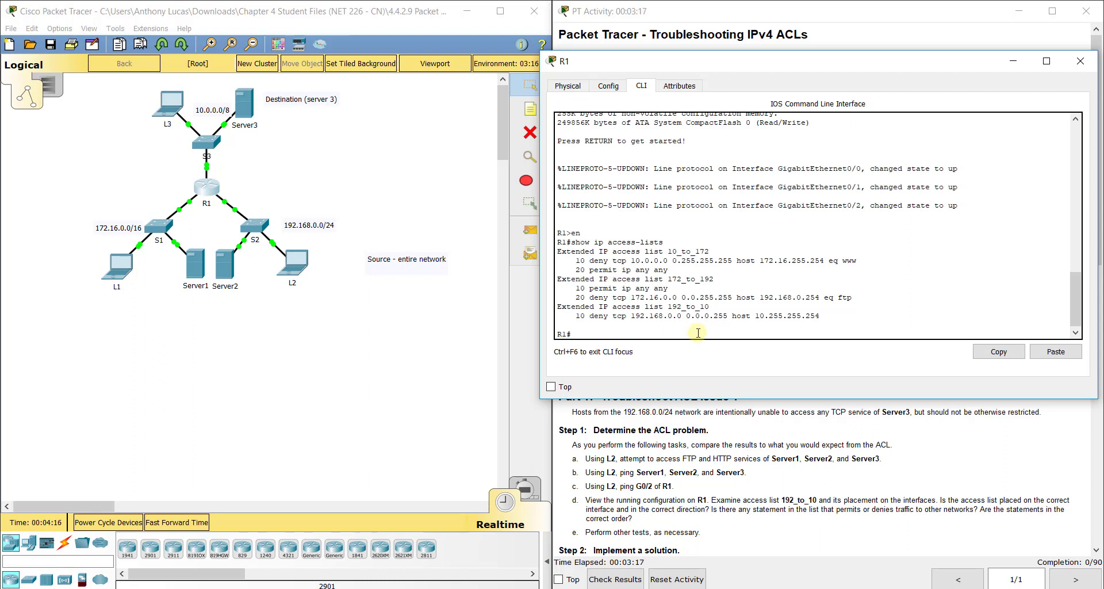
left_click_drag(709, 65, 690, 77)
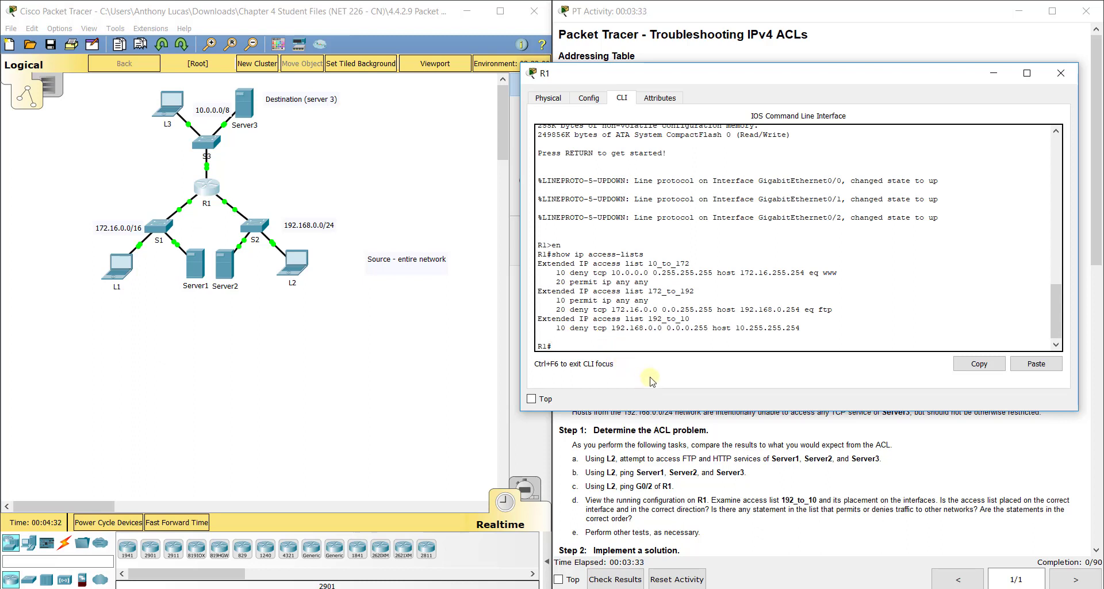
Step: Enter global configuration and open extended access list 192_to_10 for editing
type("onfig t")
key("Return")
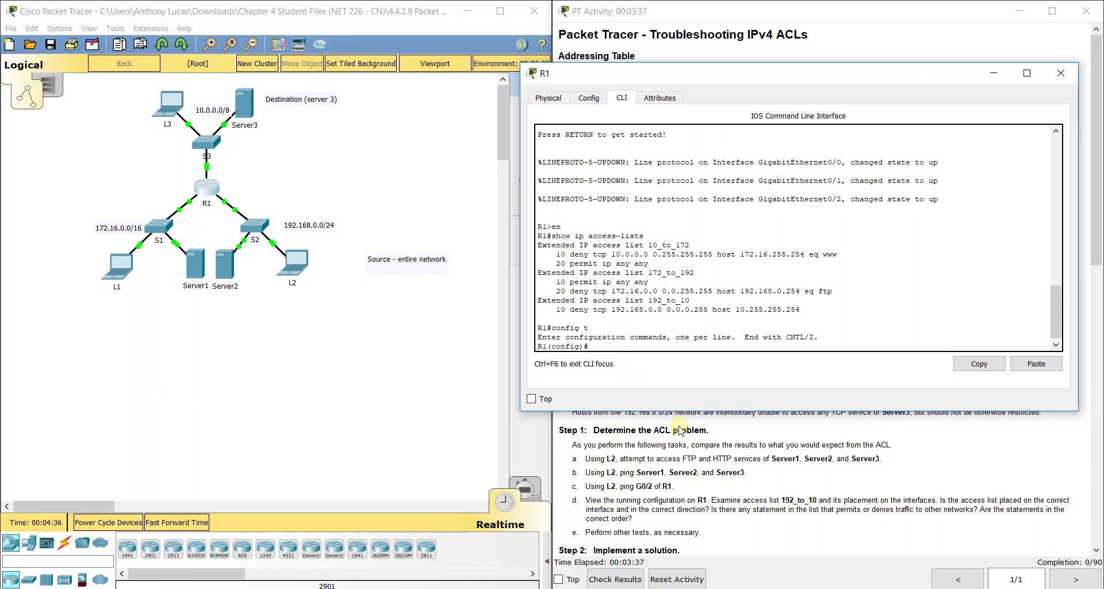
type("ip access-list 192")
key("Left")
key("Left")
type("extended")
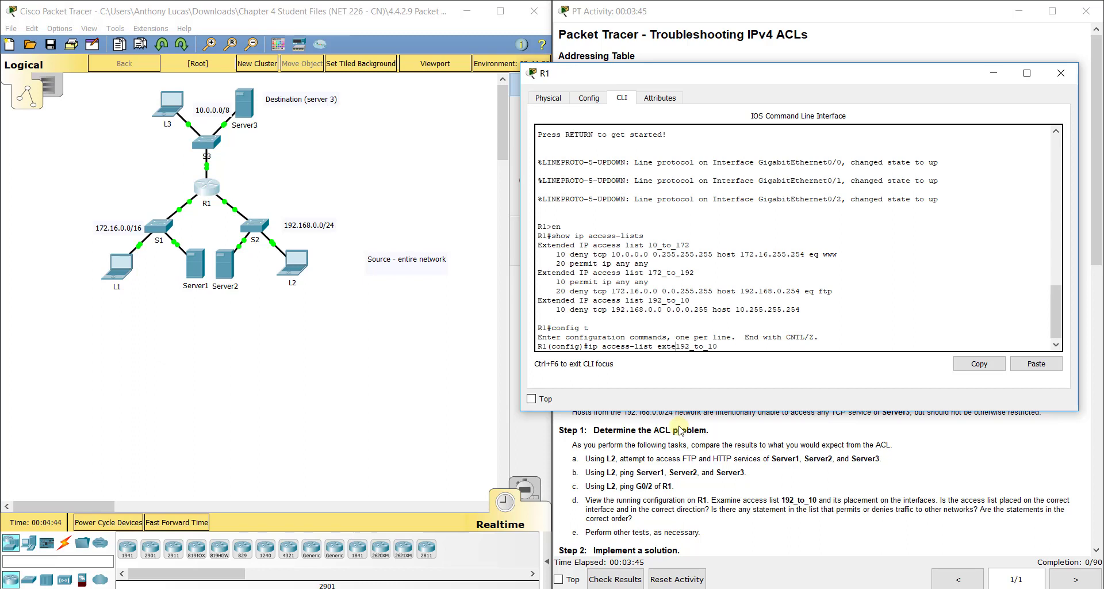
key("Return")
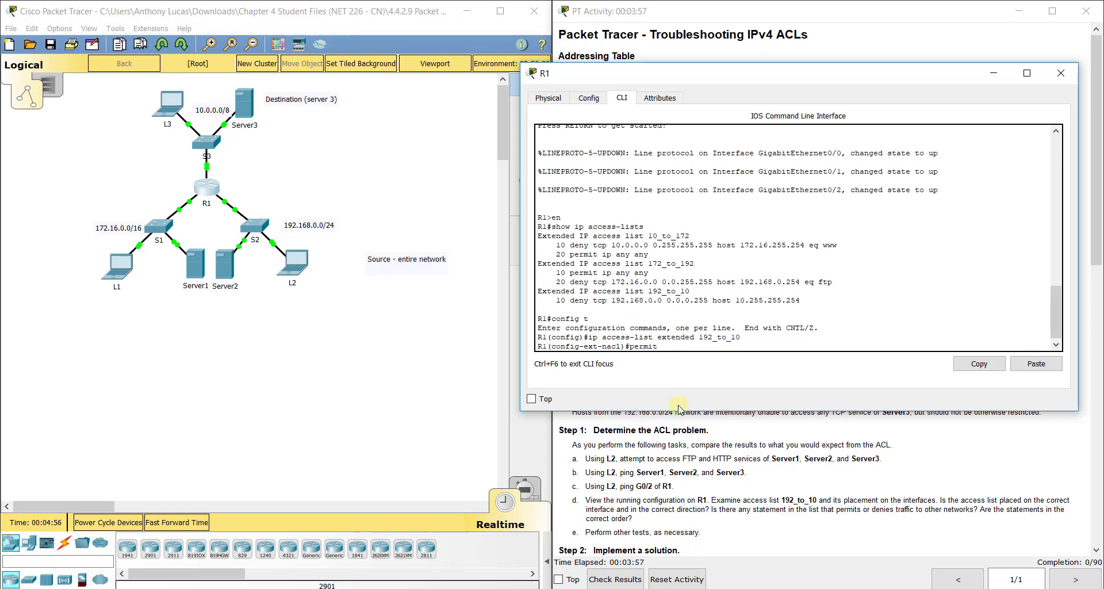
Step: Check the addressing table, then add 'permit ip any any' to 192_to_10
left_click_drag(742, 78, 405, 52)
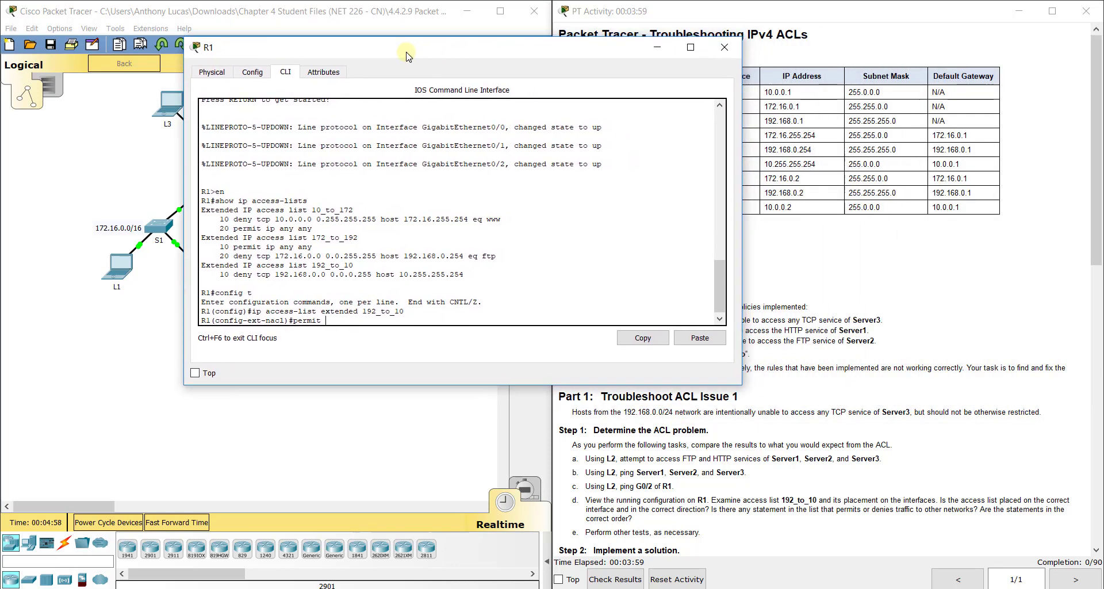
left_click(871, 410)
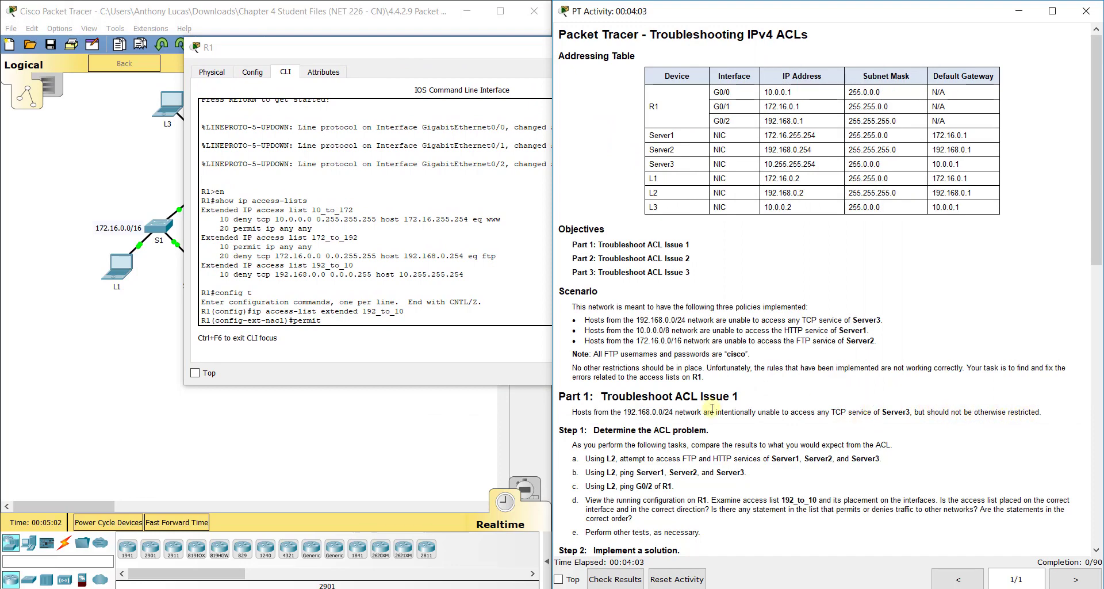
left_click(373, 317)
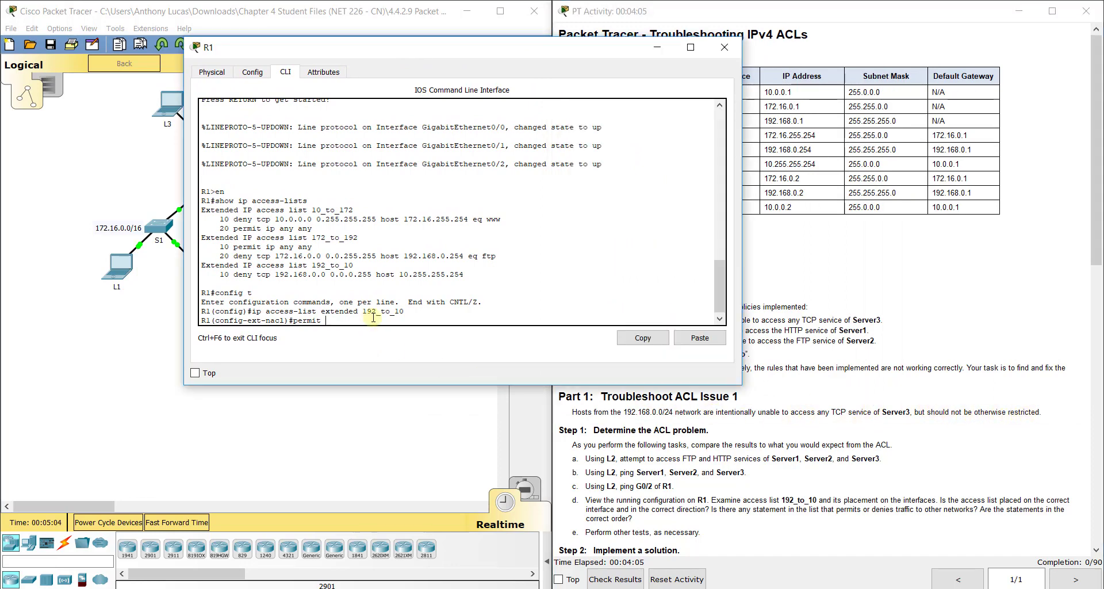
left_click_drag(438, 47, 735, 68)
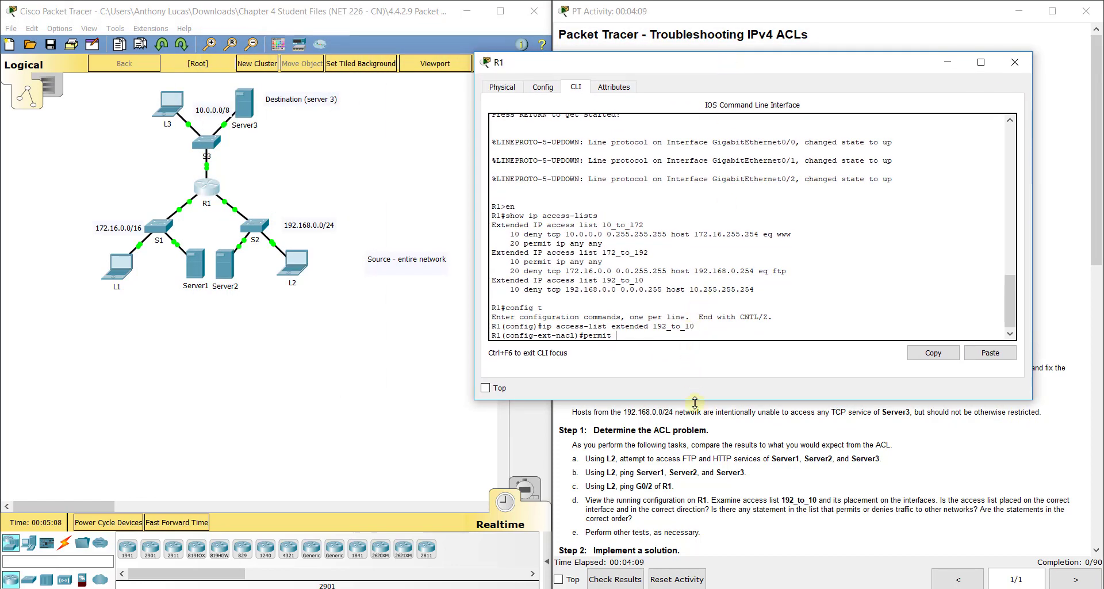
type("?")
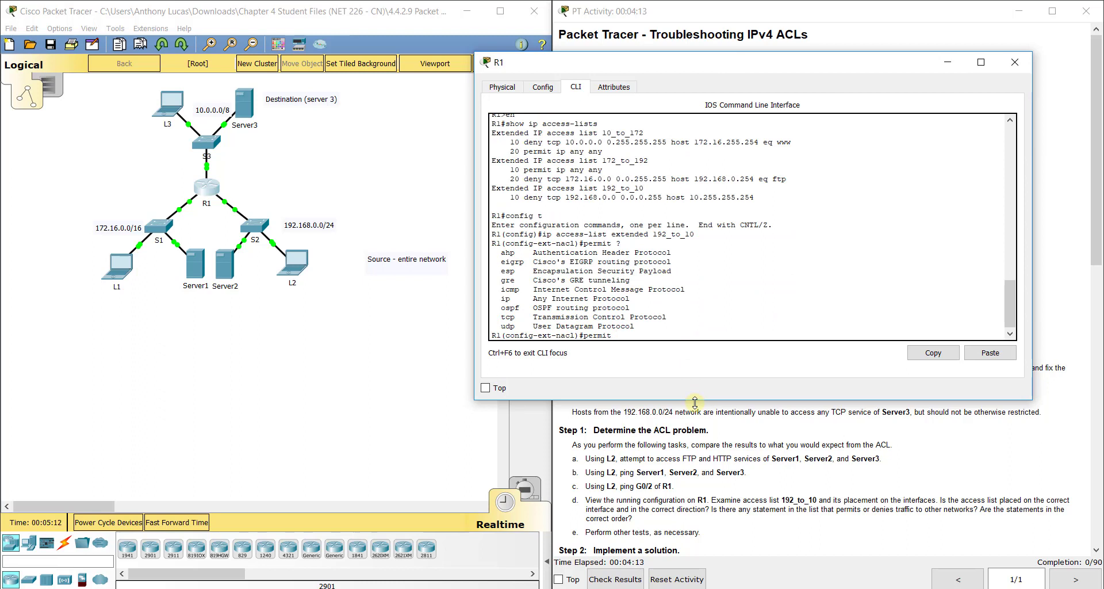
type("ip any any")
key("Return")
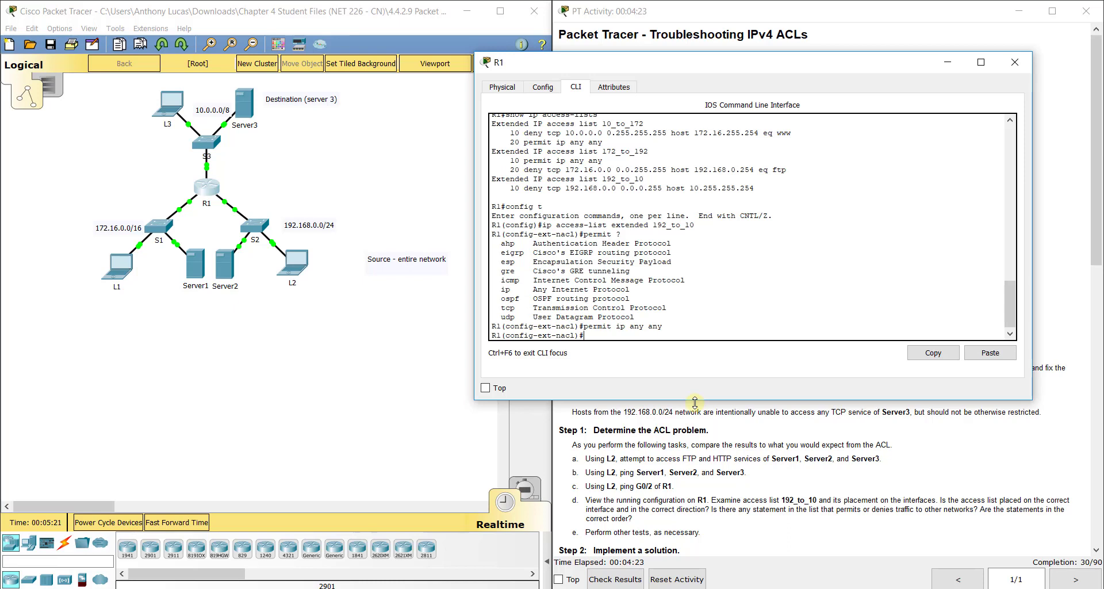
Step: Verify 192_to_10 with do show ip access-lists and exit access-list configuration
type("do show ip access-lists")
key("Return")
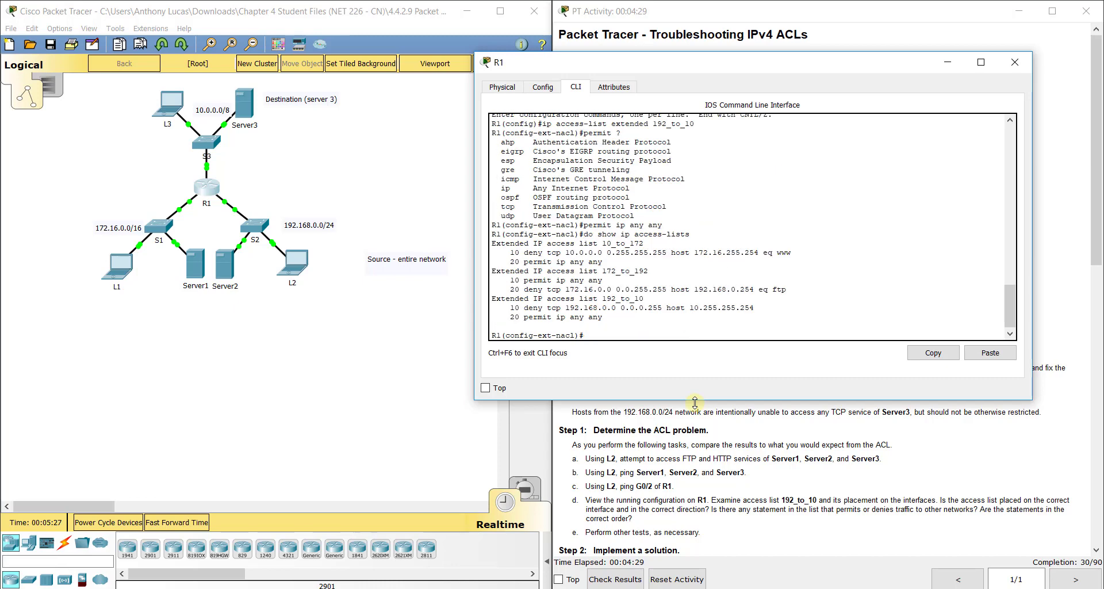
left_click_drag(604, 318, 492, 305)
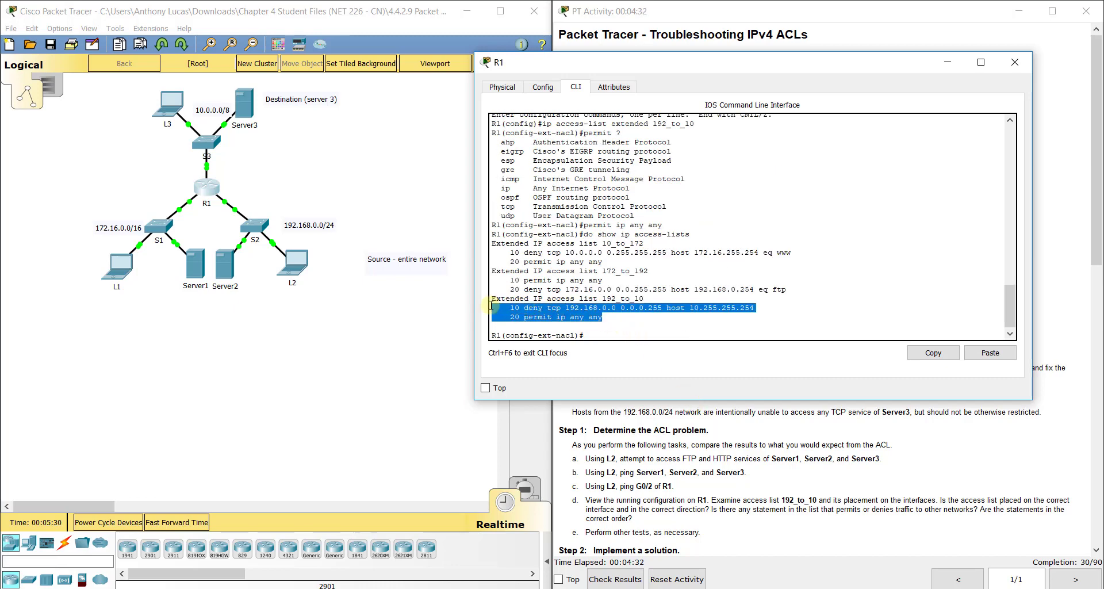
left_click(540, 325)
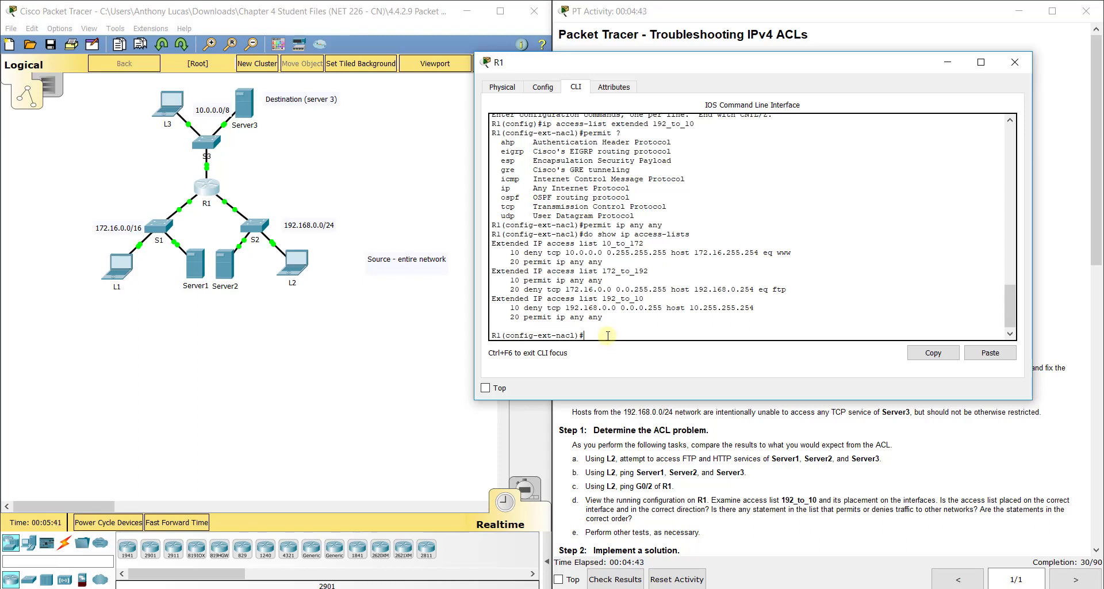
type("it")
key("Return")
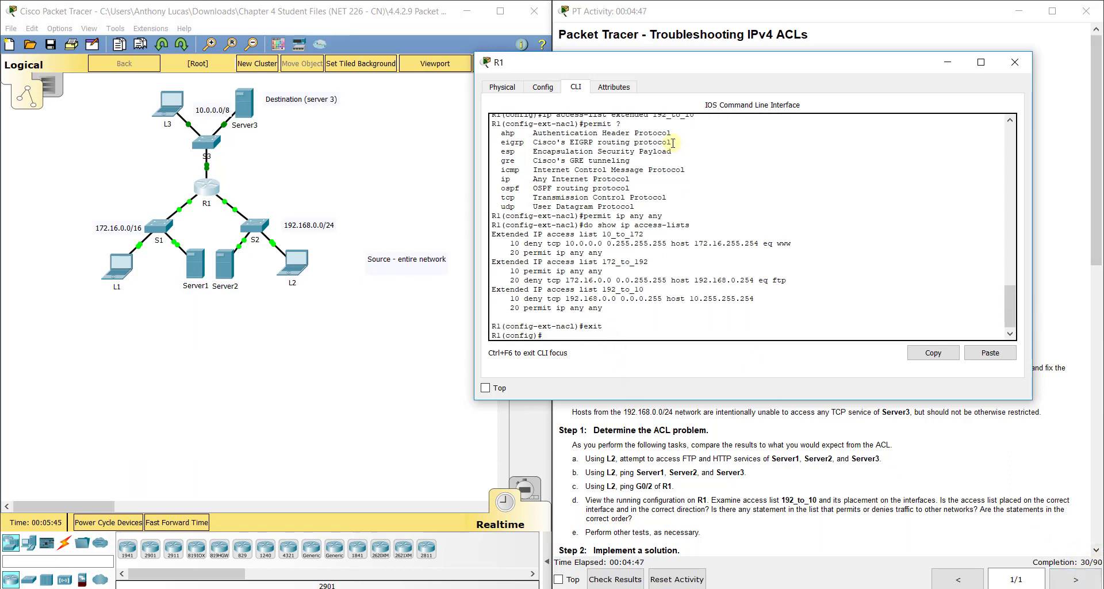
Step: Move R1's console aside and scroll the instructions down to Parts 2–3 and the Scoring Rubric
left_click_drag(692, 72, 538, 78)
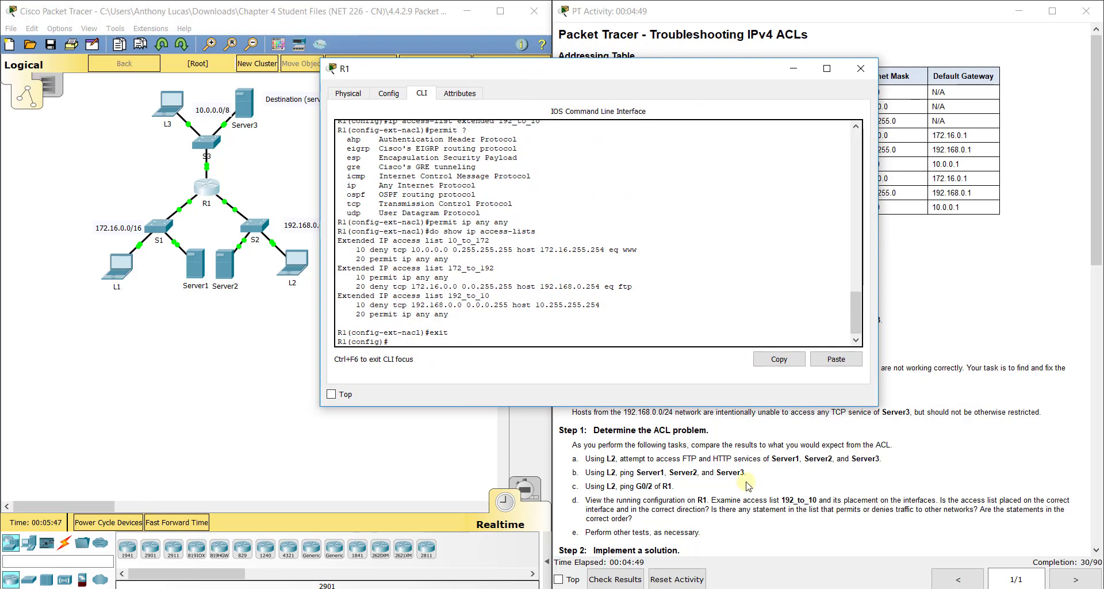
left_click(1042, 552)
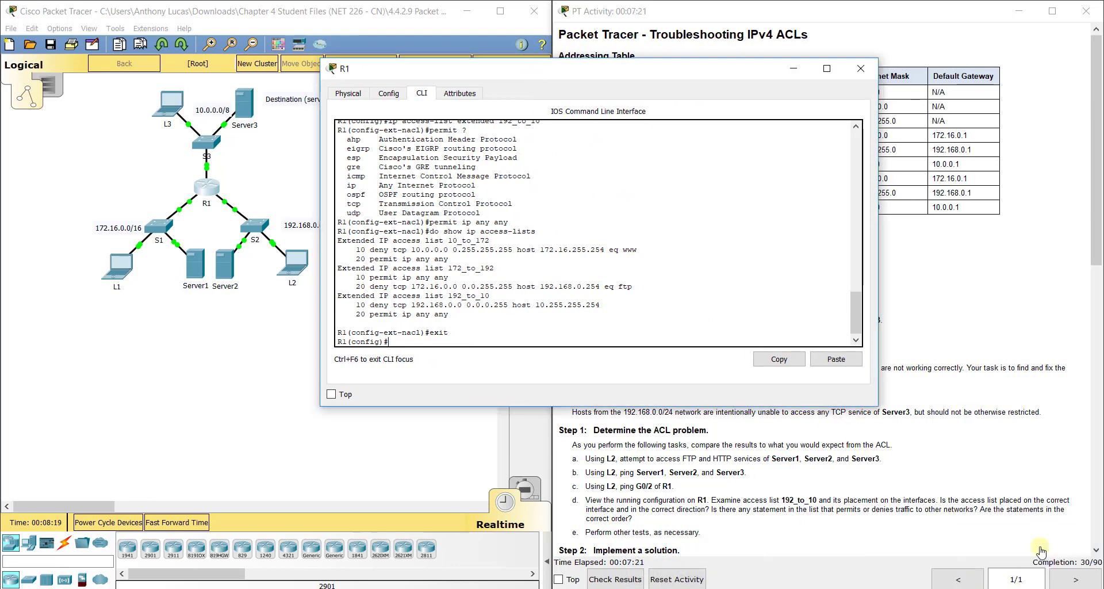
left_click(805, 495)
scroll(778, 454, "down", 5)
scroll(777, 451, "down", 5)
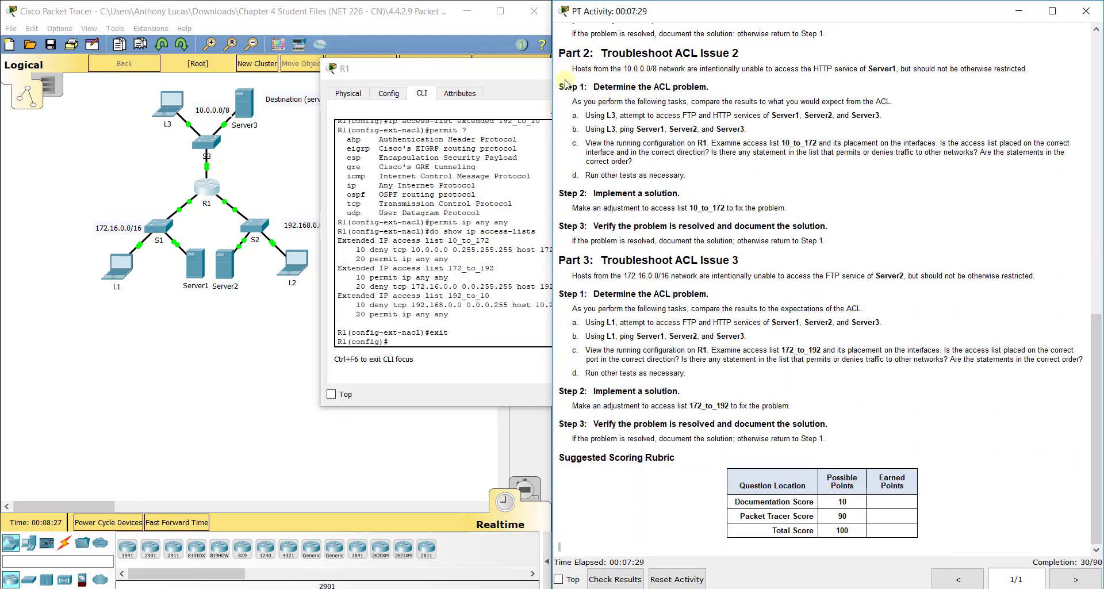
Step: Delete the 'Destination (server 3)' and 'Source - entire network' notes
left_click(137, 144)
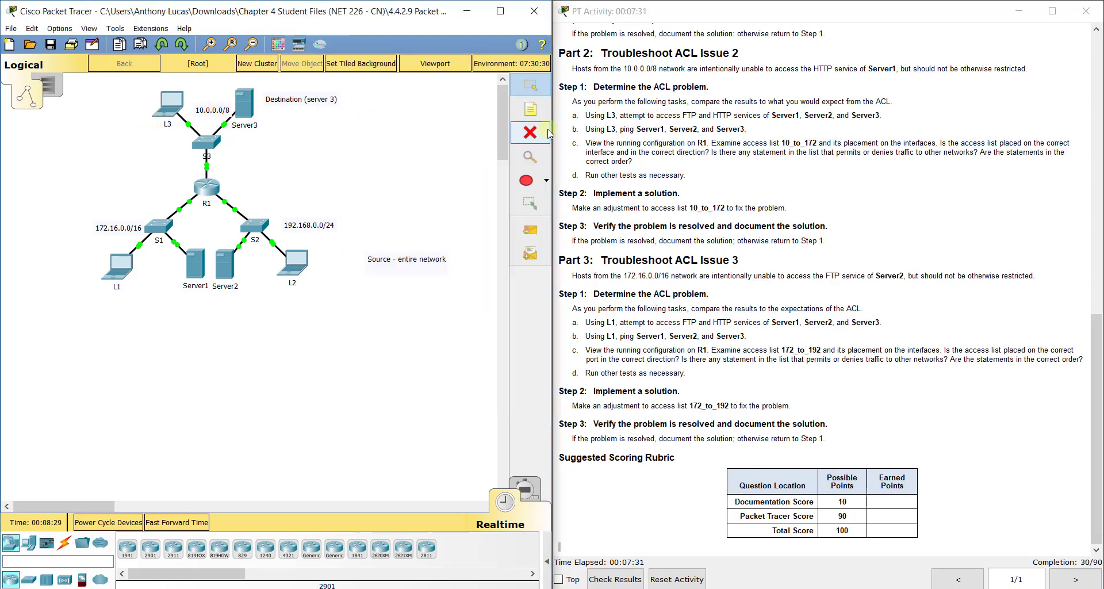
left_click(530, 133)
left_click(334, 105)
left_click(427, 257)
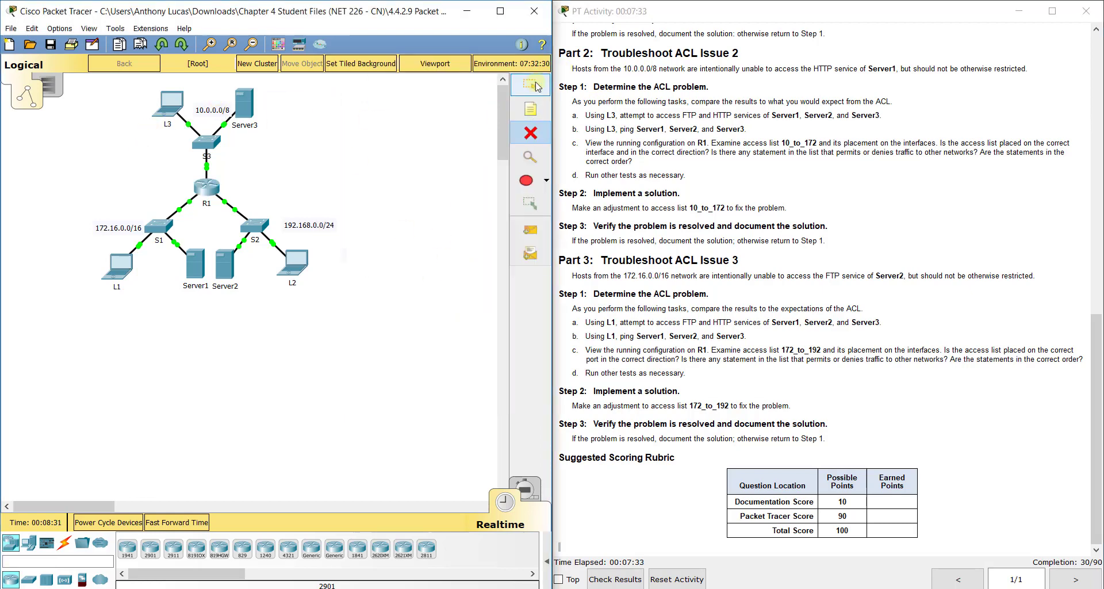
left_click(531, 85)
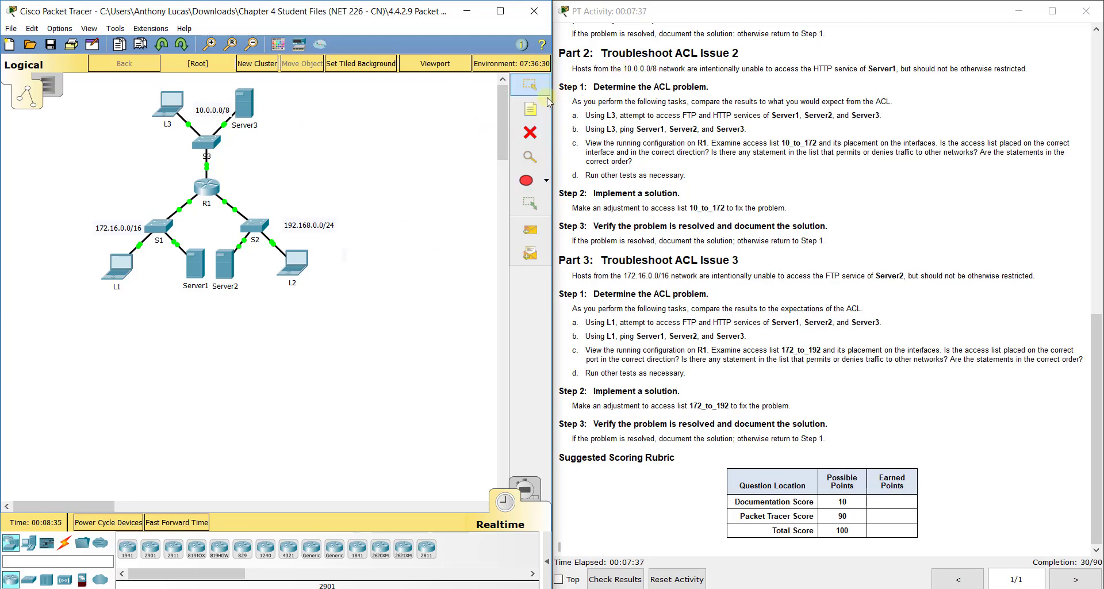
Step: Add a 'Source network' note to the left of L3
left_click(524, 115)
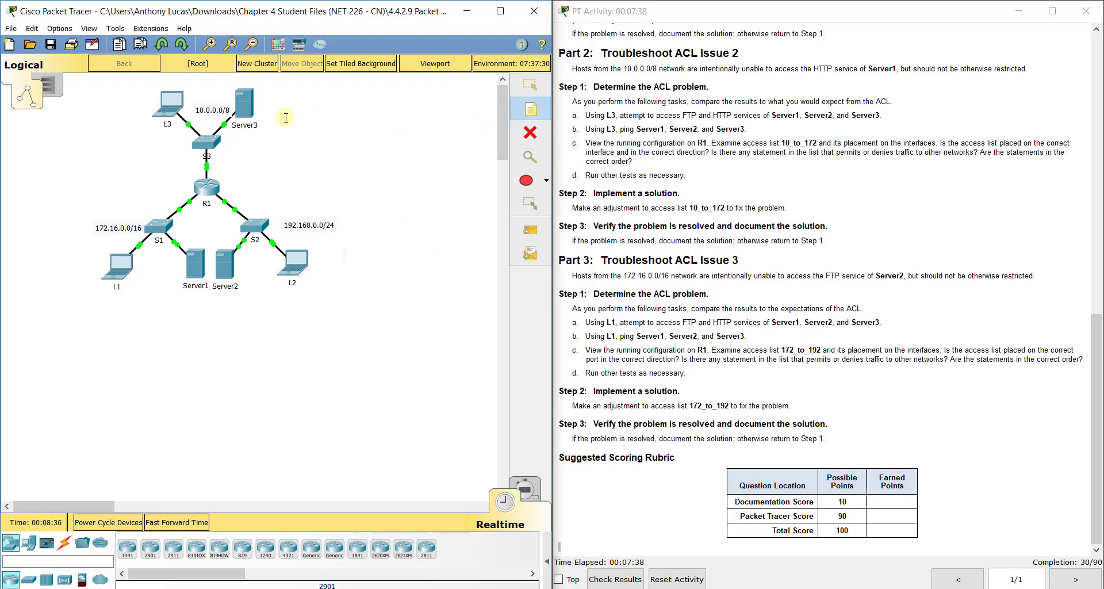
left_click(86, 105)
type("Source network")
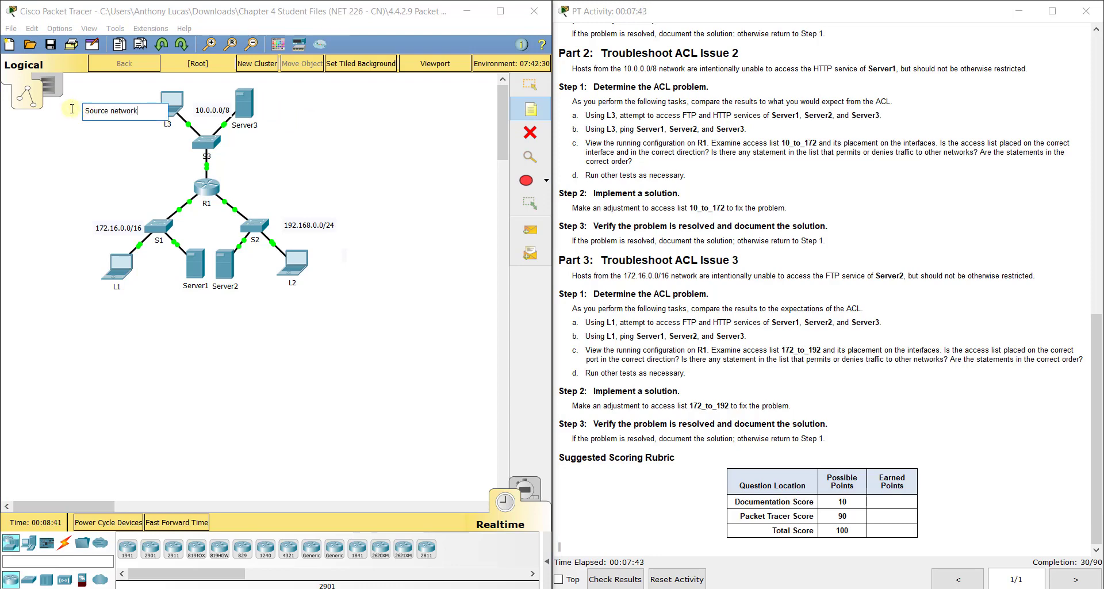
left_click(533, 109)
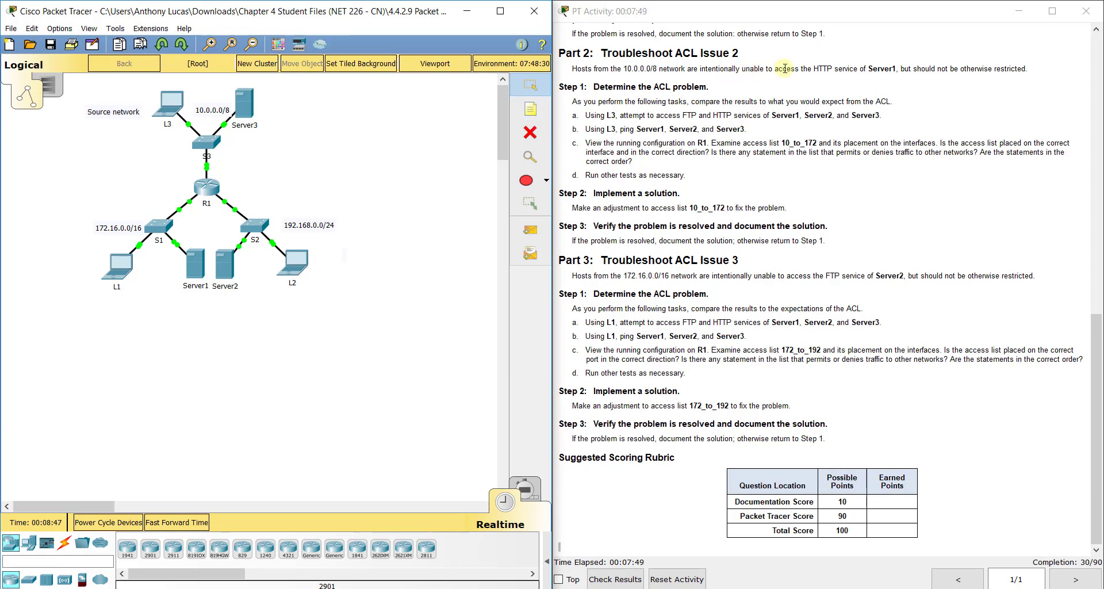
Step: Add a 'Dest.' note beside Server1, then select the L3 group and the new note
left_click(531, 109)
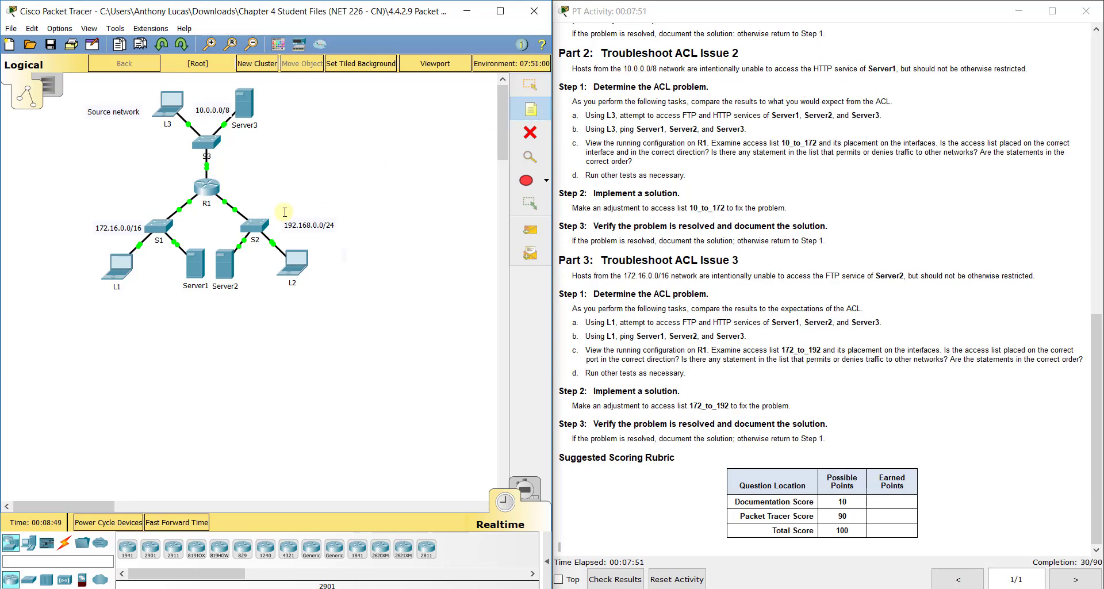
left_click(154, 269)
type("Dest")
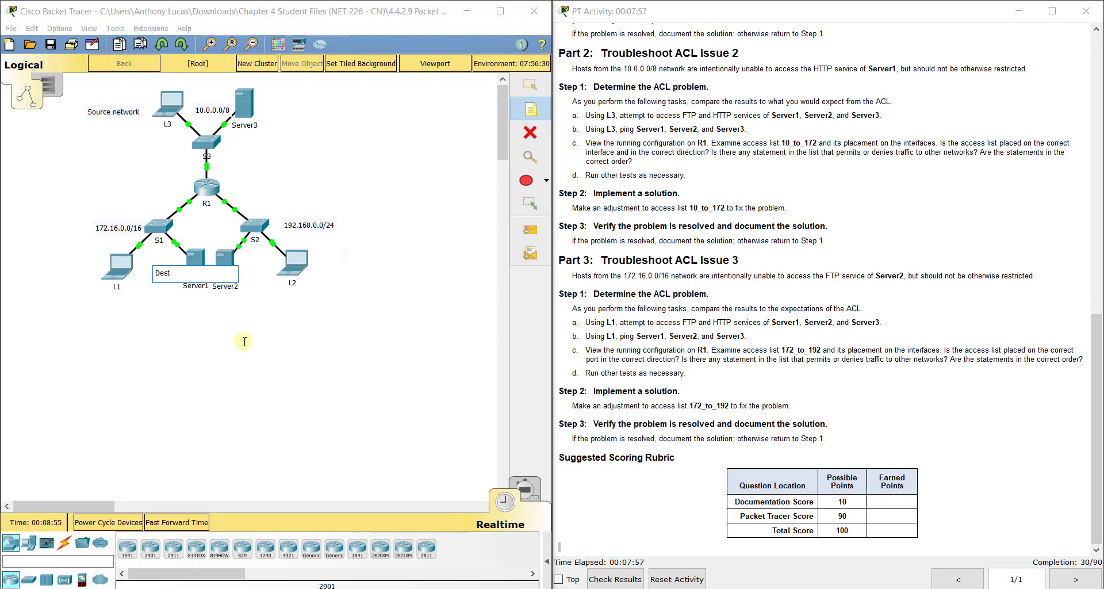
type(".")
left_click(529, 84)
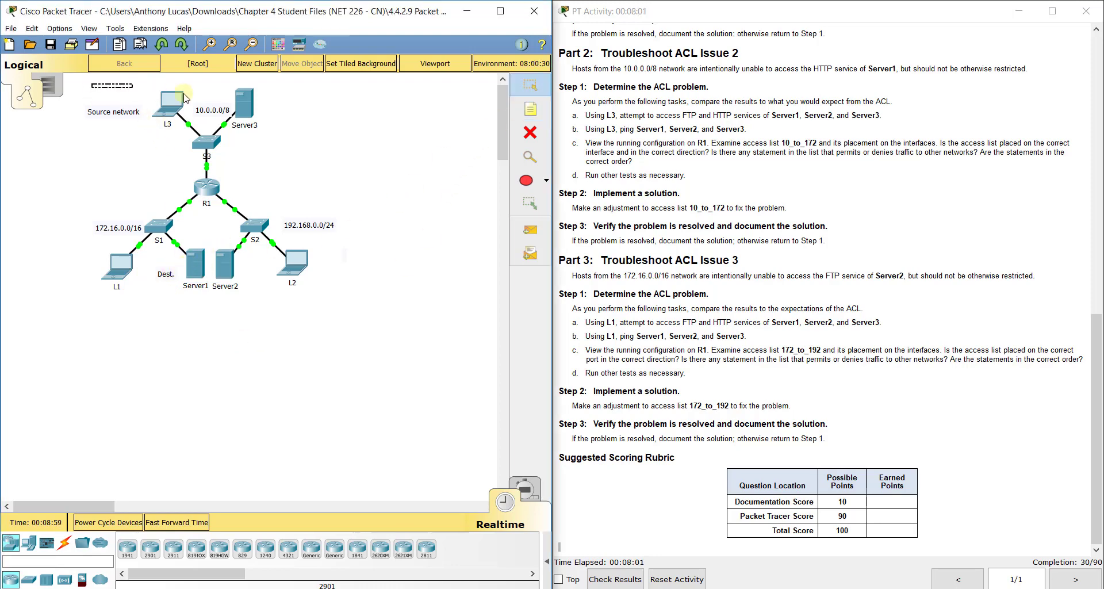
left_click_drag(89, 83, 309, 180)
left_click_drag(203, 312, 163, 257)
Step: Reopen R1's console and highlight the 10_to_172 access list entries
left_click(203, 190)
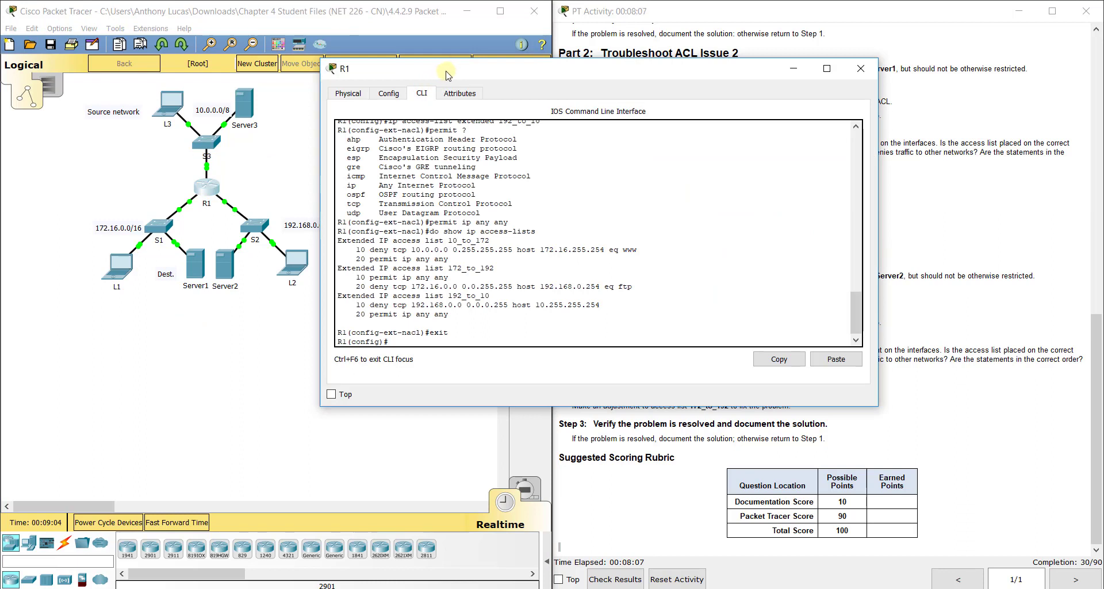
left_click_drag(446, 75, 294, 80)
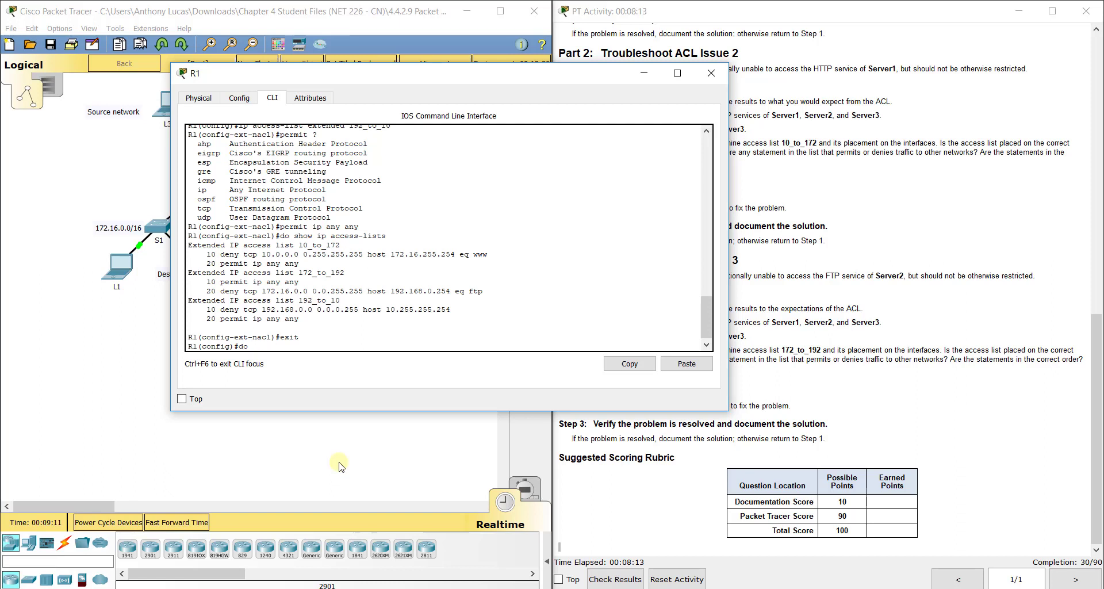
left_click_drag(345, 75, 449, 71)
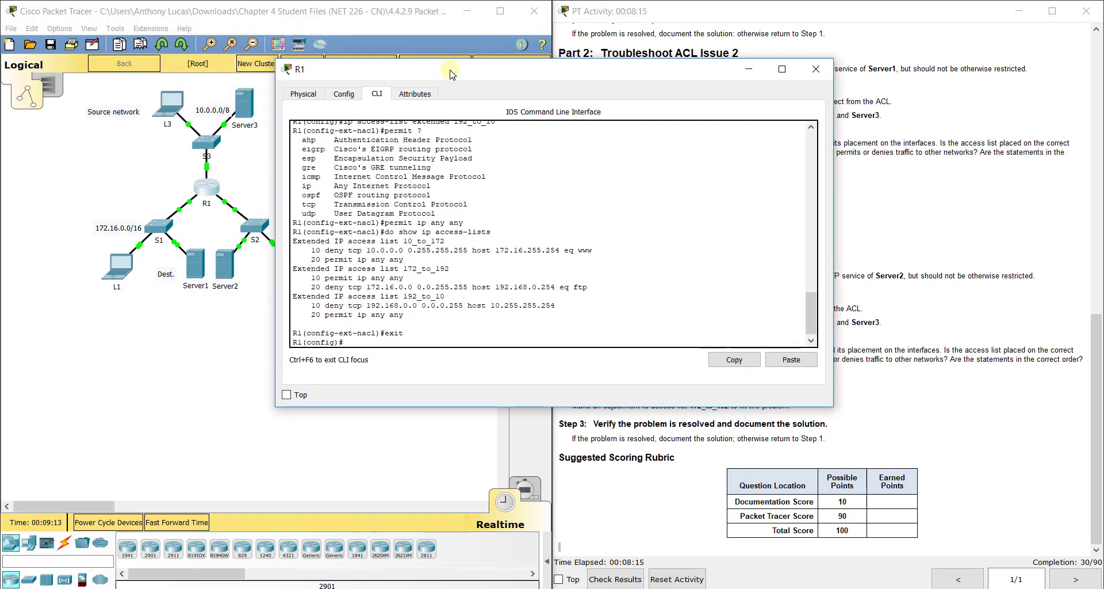
left_click_drag(452, 268, 403, 268)
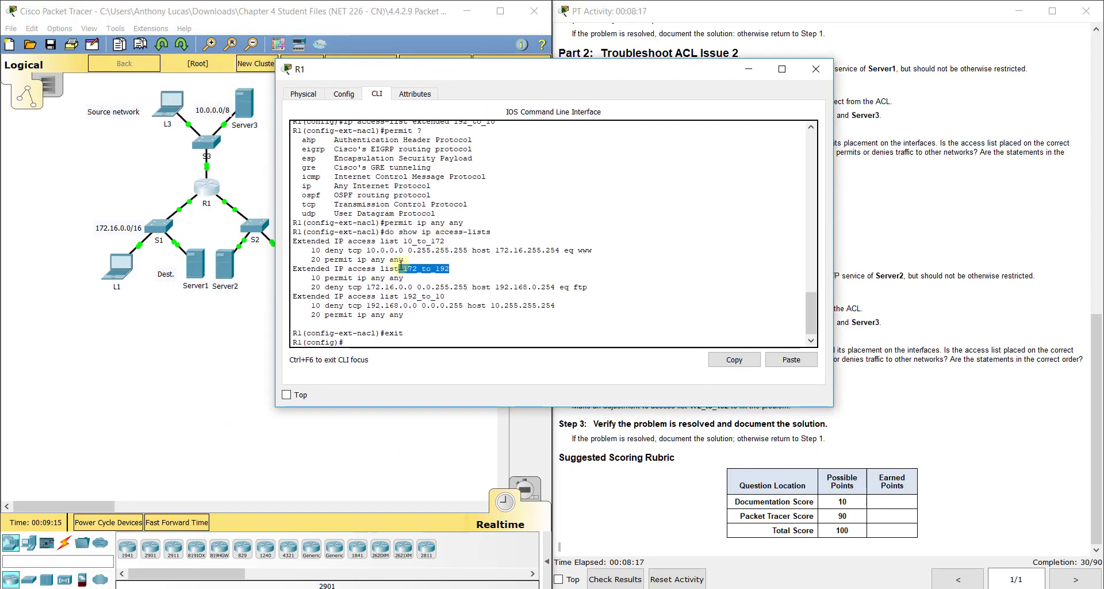
left_click(398, 246)
left_click_drag(293, 241, 428, 262)
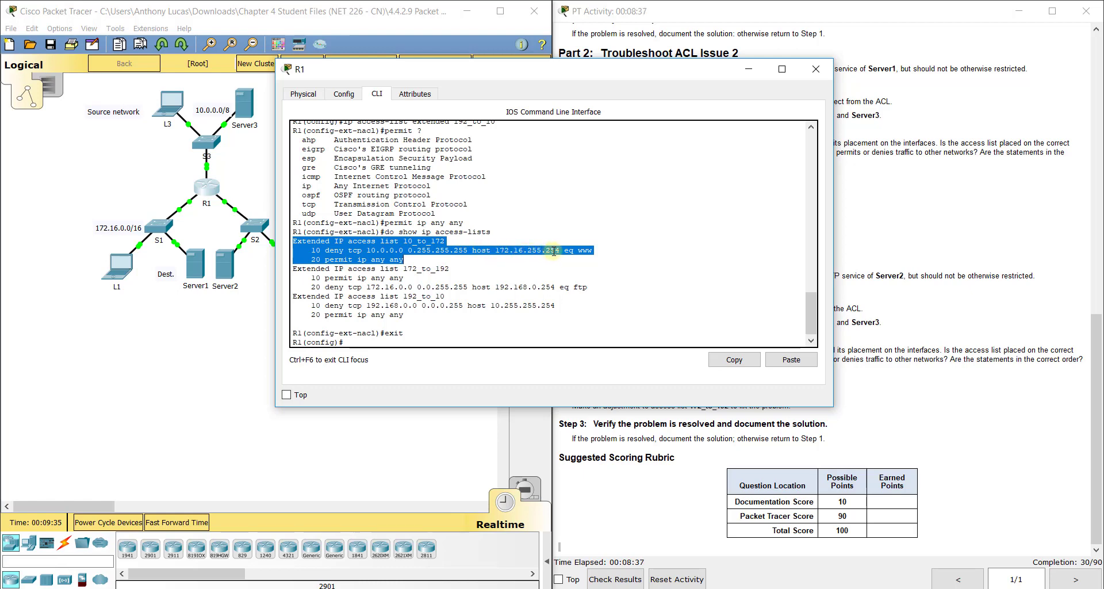
Step: Compare HTTP in Part 2 with the 10_to_172 lines, then scroll up to the Addressing Table
left_click(877, 183)
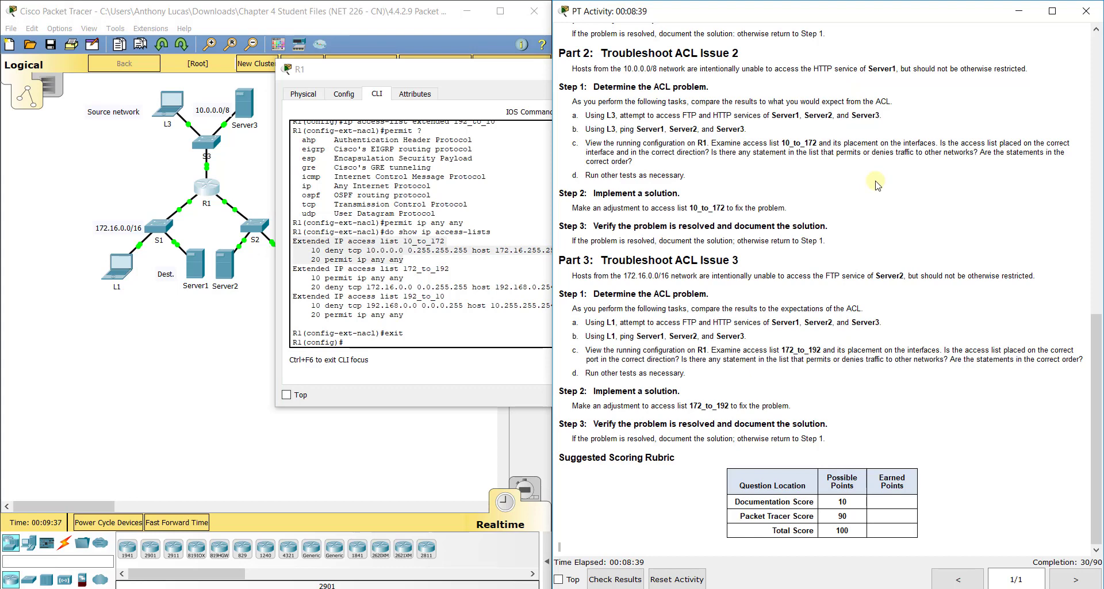
left_click_drag(811, 69, 835, 70)
left_click(498, 253)
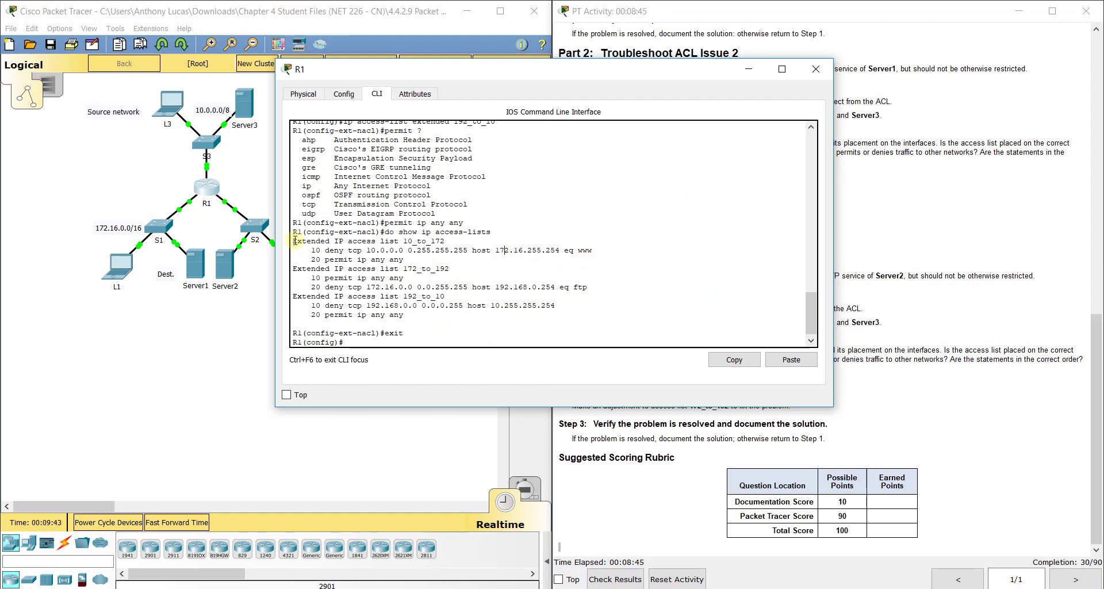
left_click_drag(293, 241, 570, 257)
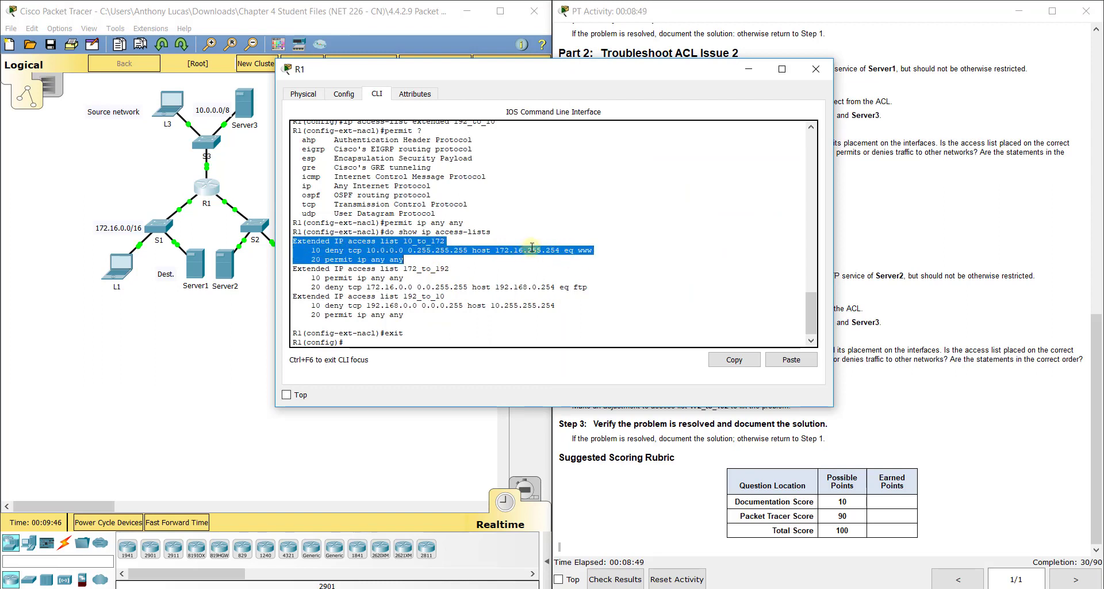
left_click(929, 229)
scroll(914, 239, "up", 5)
scroll(914, 238, "up", 5)
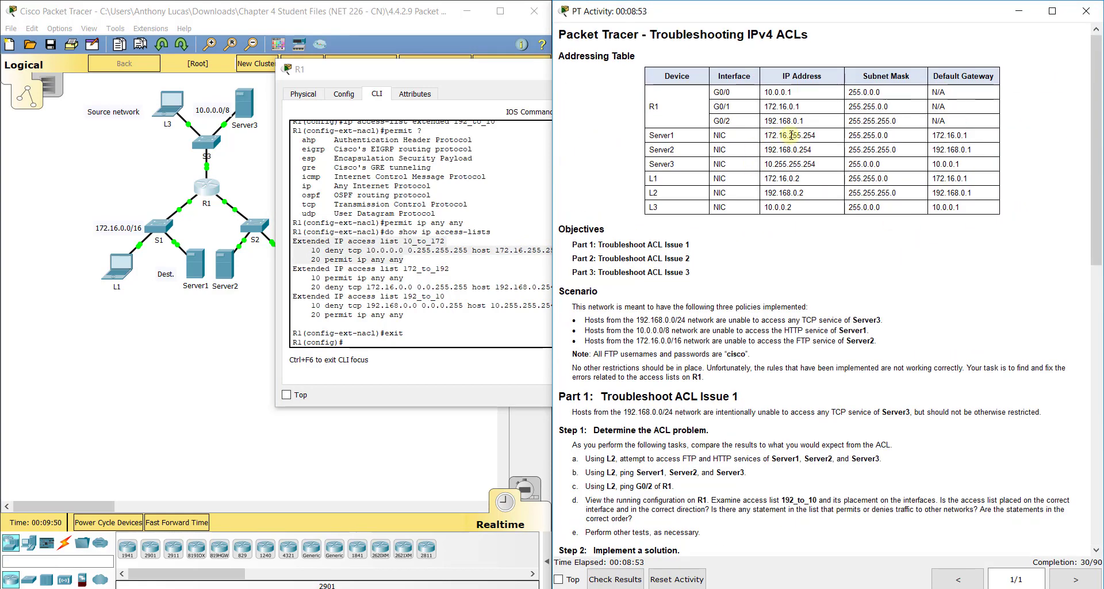
Step: Raise R1's CLI window above the PT Activity instructions
left_click(524, 87)
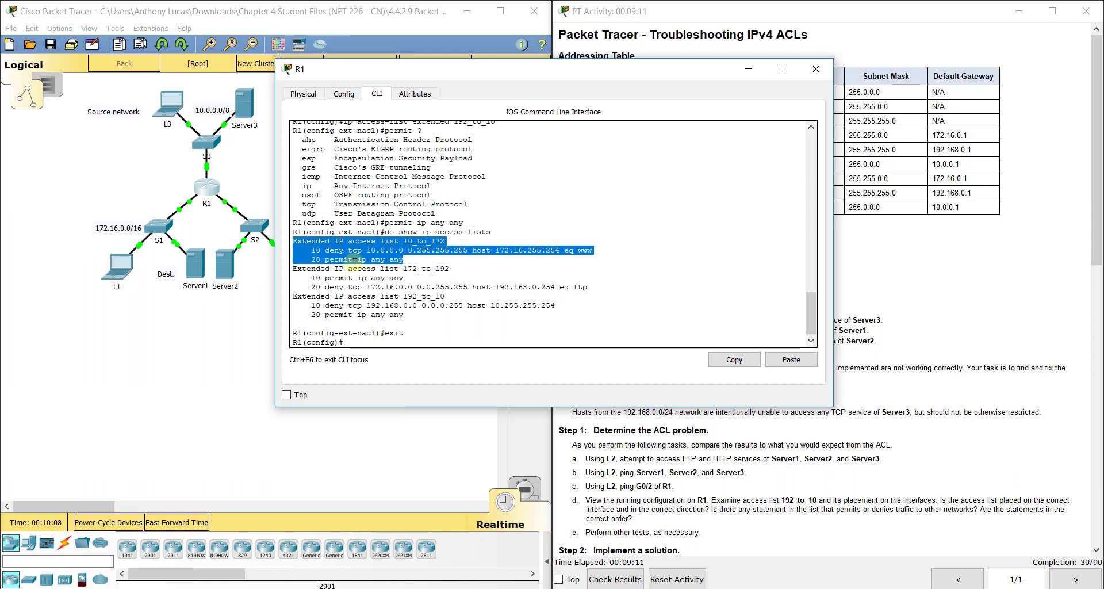
Step: Show R1's running config, highlight 'ip access-group 10_to_172 out' on G0/0, then return to the topology
left_click(381, 342)
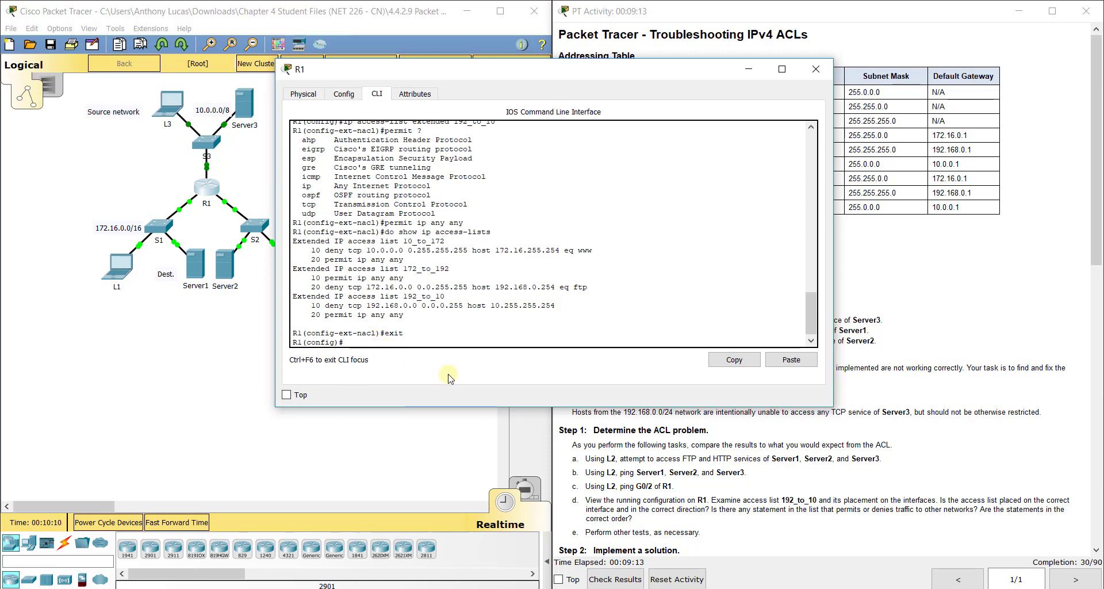
type("sho wh run")
key("Return")
key("space")
key("space")
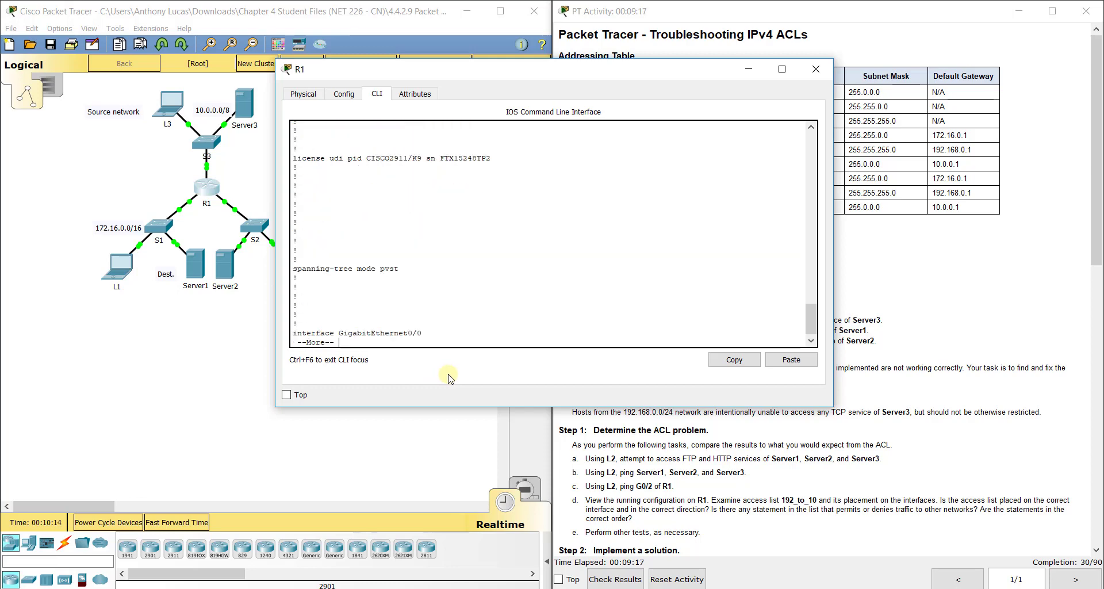
scroll(450, 276, "up", 1)
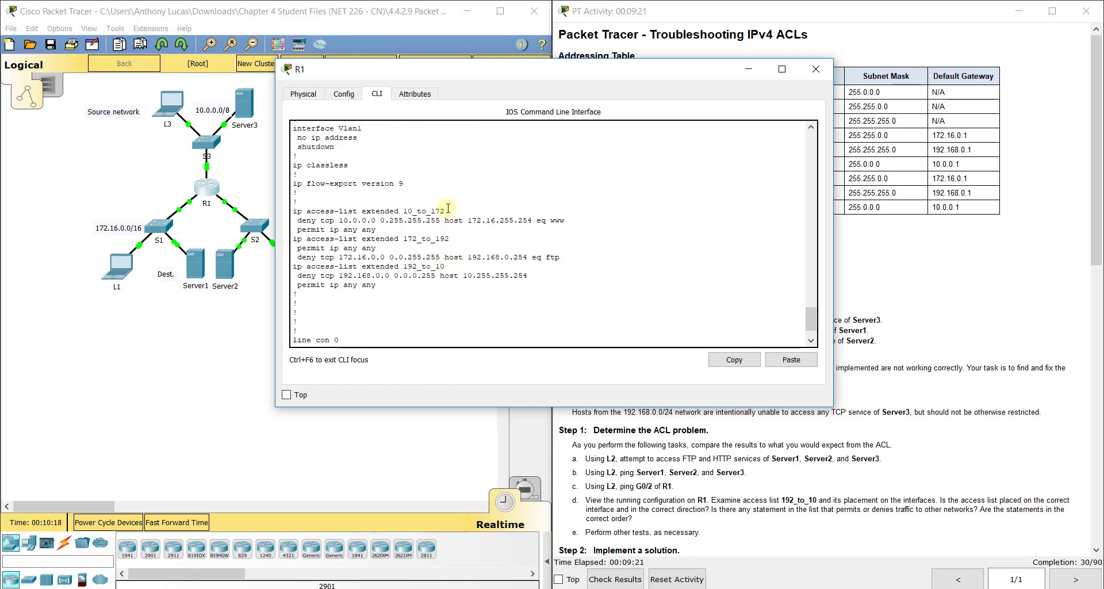
scroll(449, 208, "up", 6)
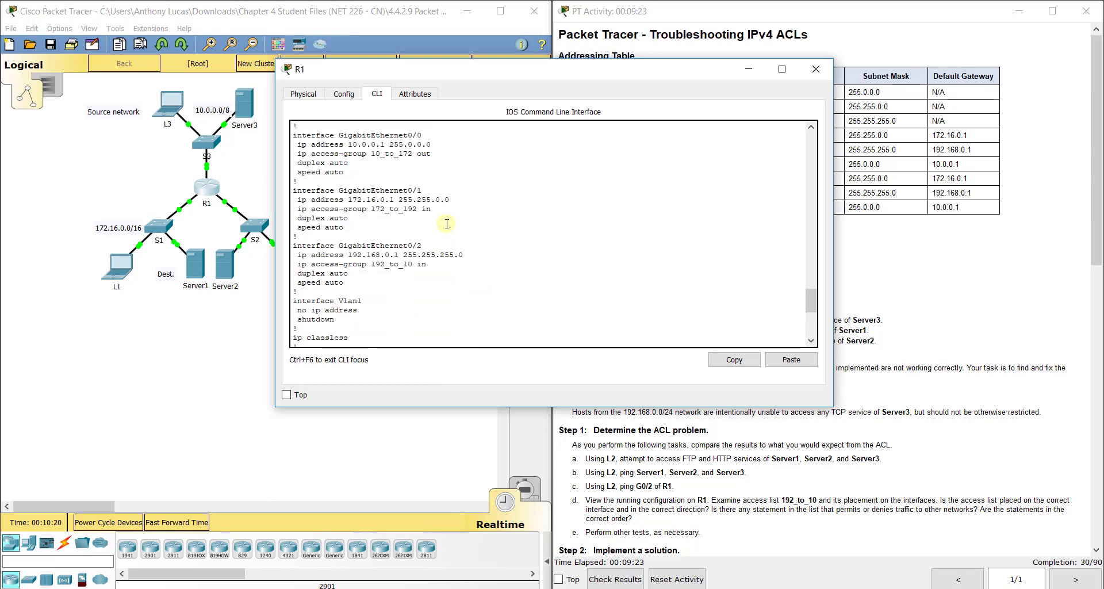
left_click_drag(432, 188, 297, 185)
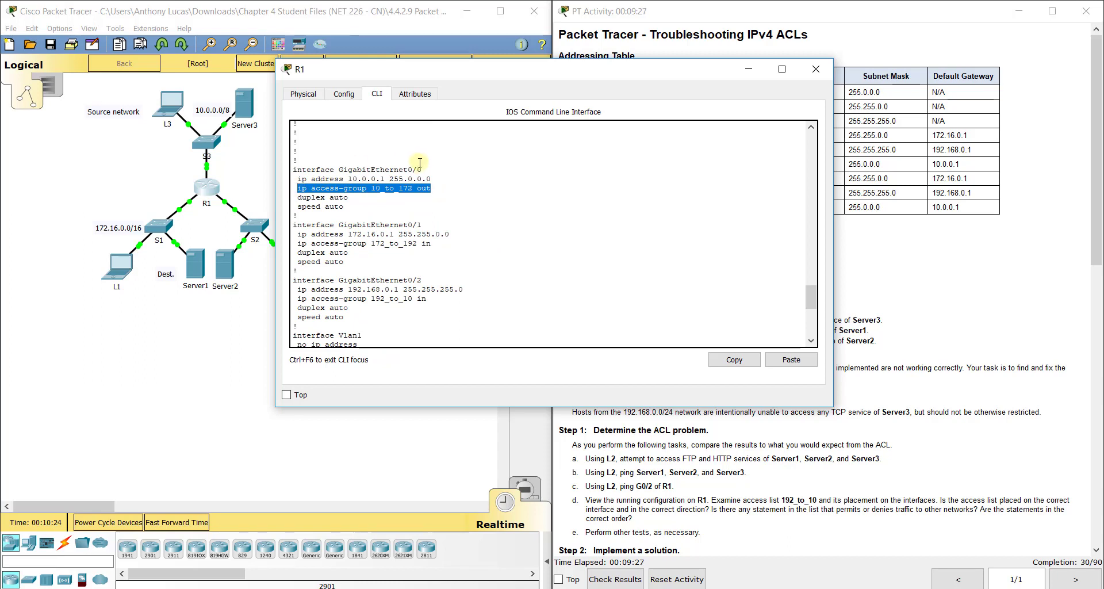
left_click(204, 171)
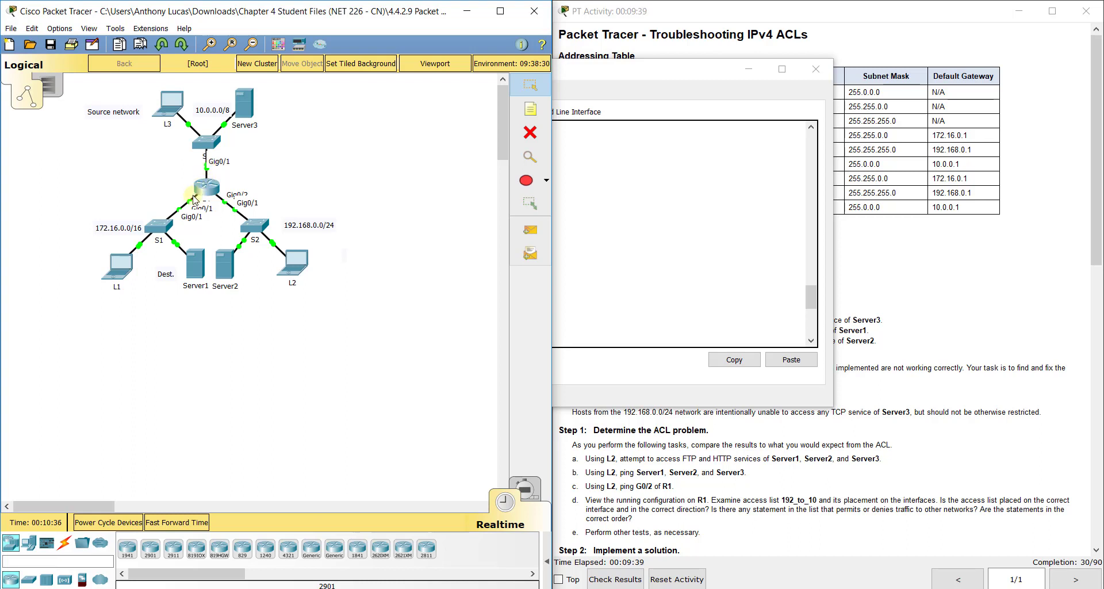
Step: Place a G0/0 note by the S3–R1 link and a G0/2 note by R1's Gig0/2 port
left_click(530, 110)
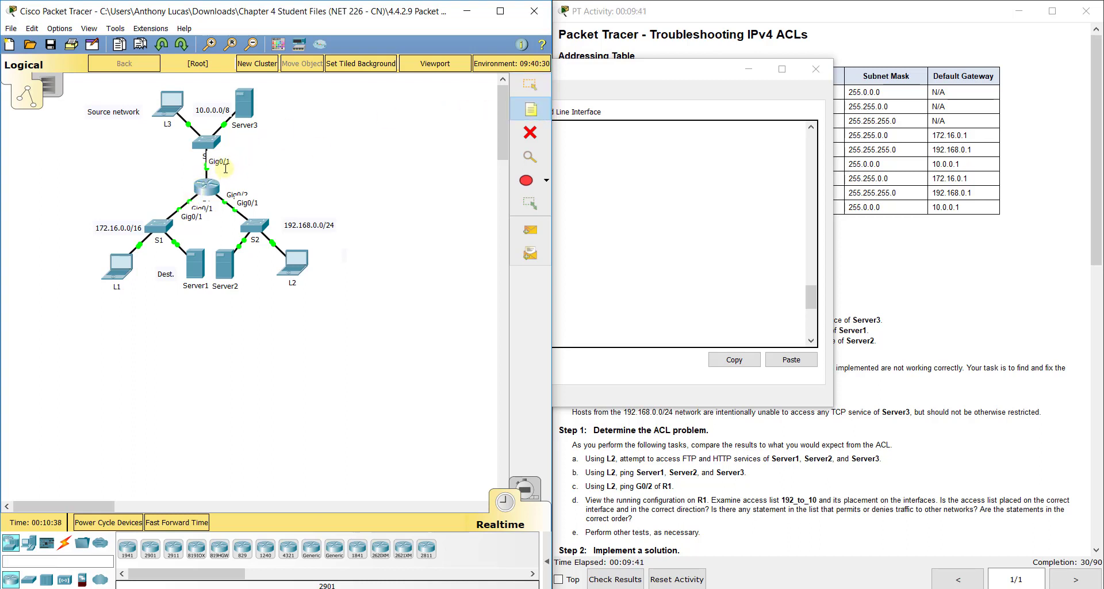
left_click(224, 172)
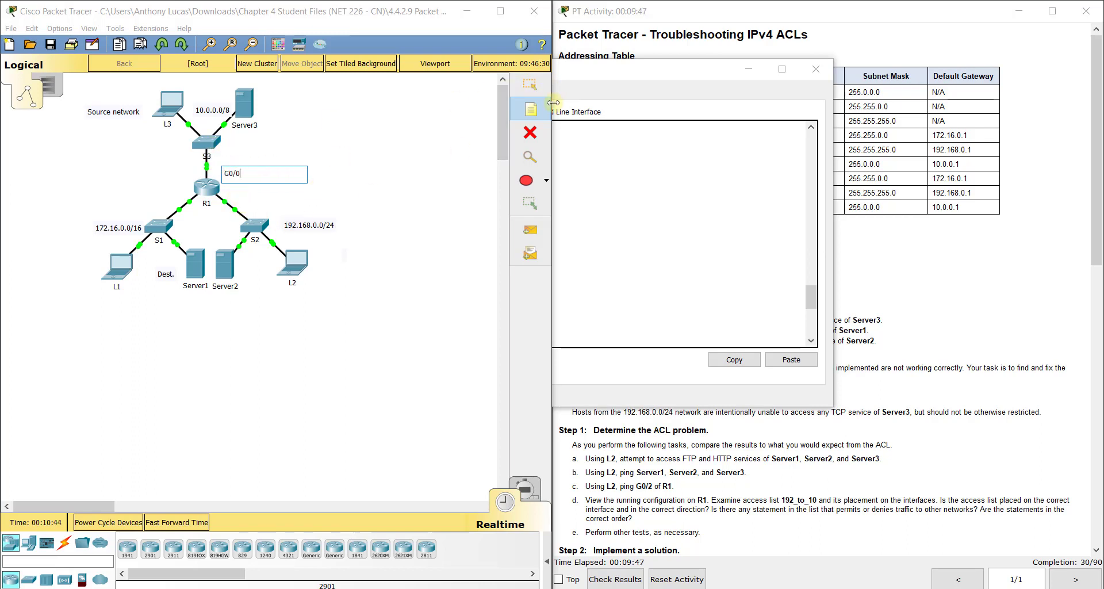
key("Escape")
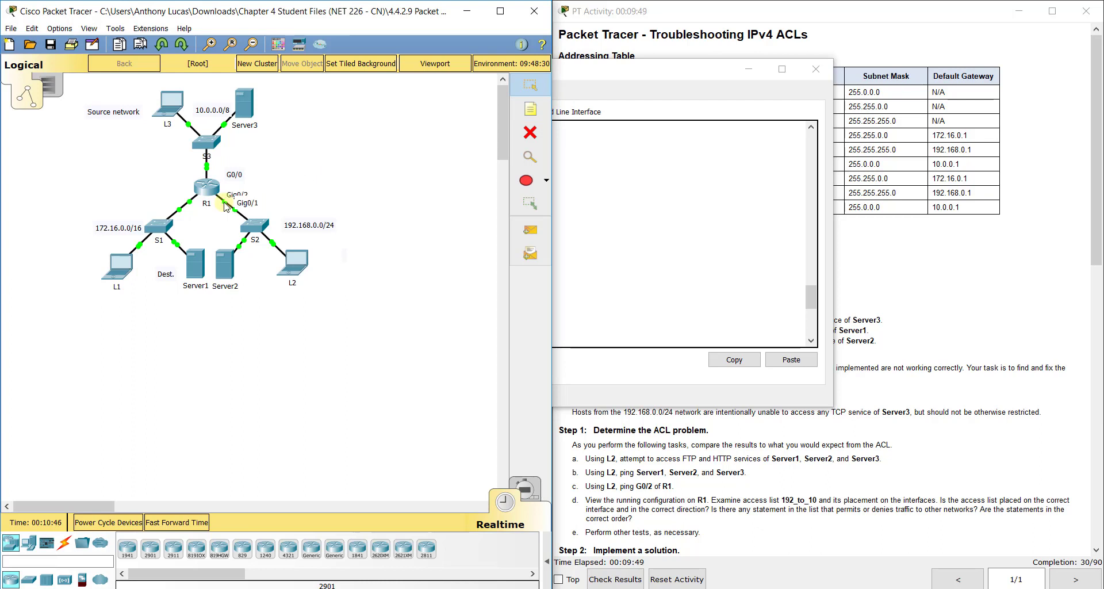
key("n")
left_click(234, 196)
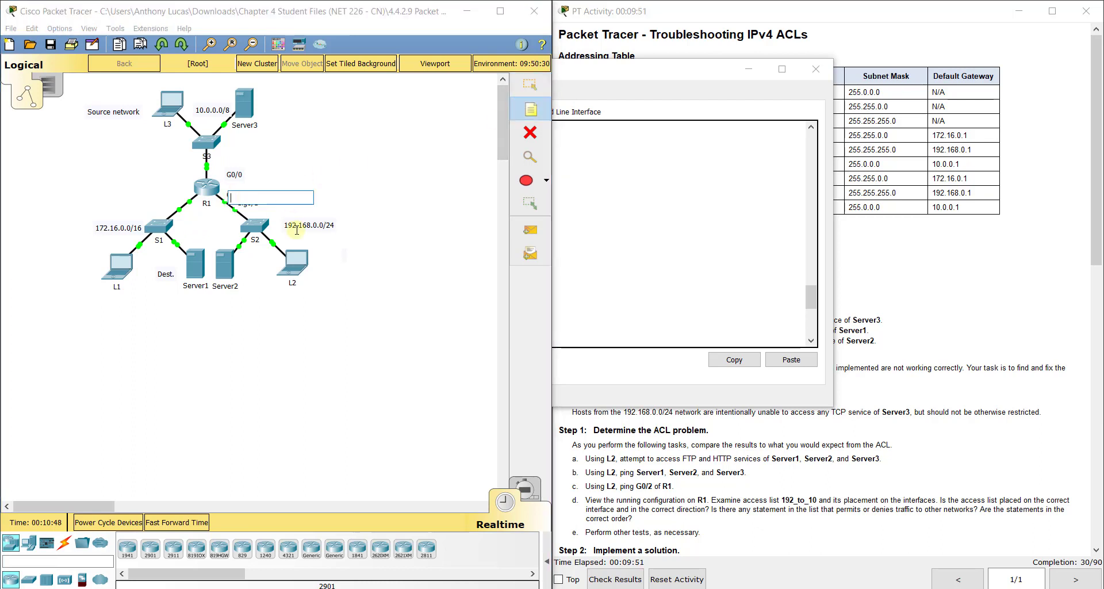
type("G0/2")
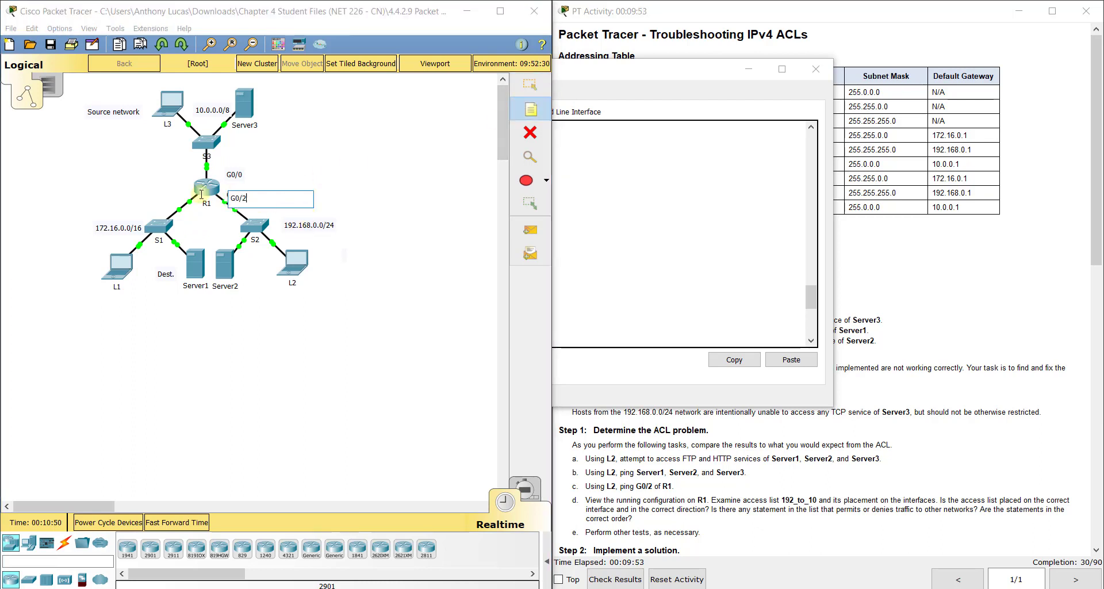
left_click(525, 92)
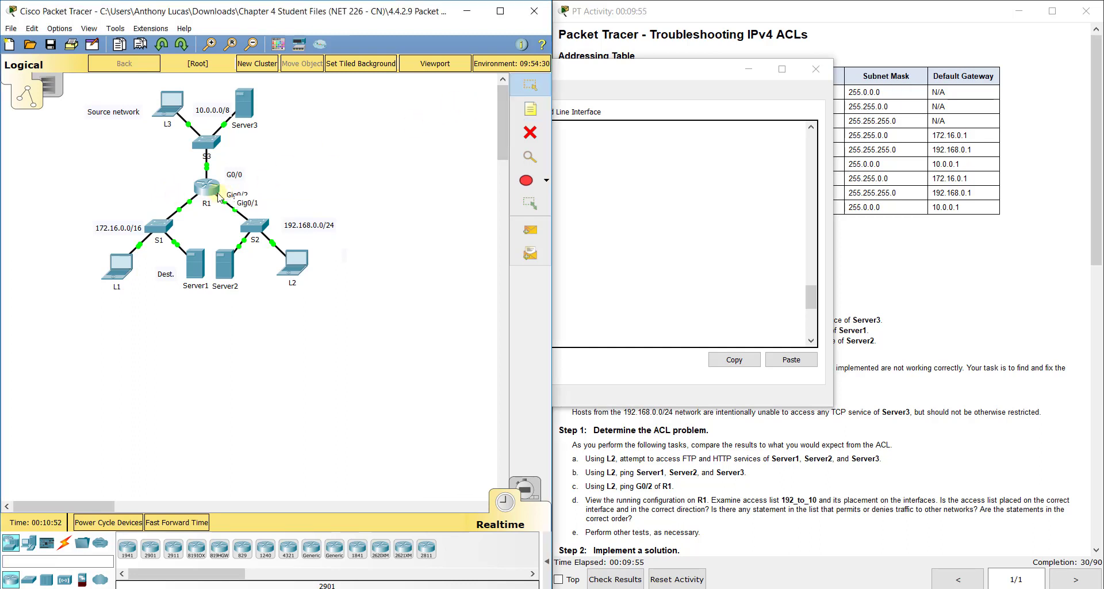
Step: Add a G0/1 note at R1's G0/1 port, then select L3, Server3, S3 and the 10.0.0.0/8 label
mouse_move(191, 203)
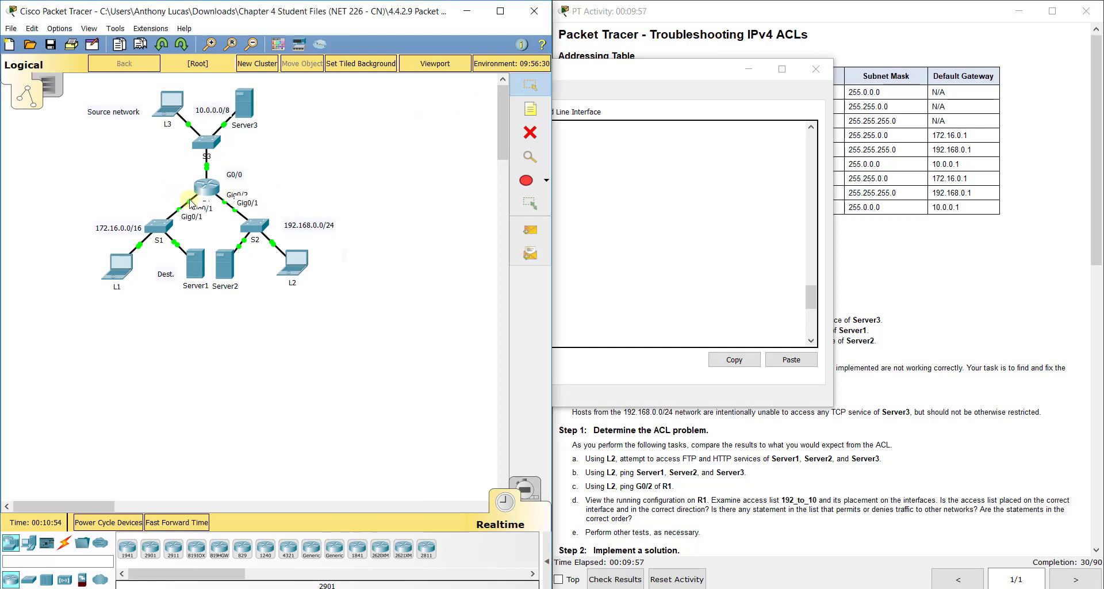
left_click(530, 109)
left_click(171, 199)
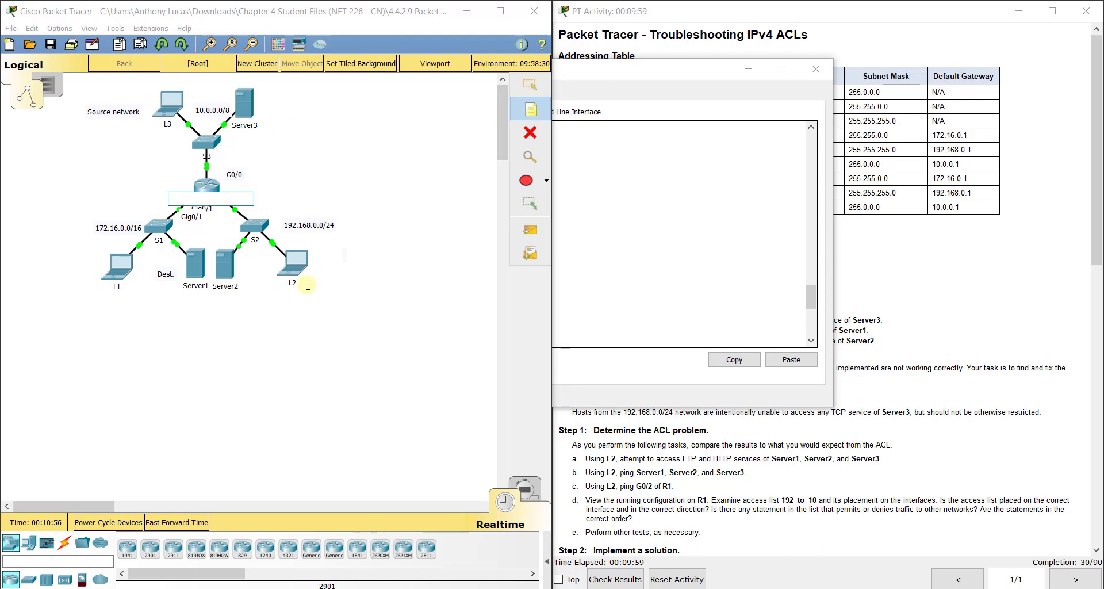
left_click(307, 285)
left_click(533, 86)
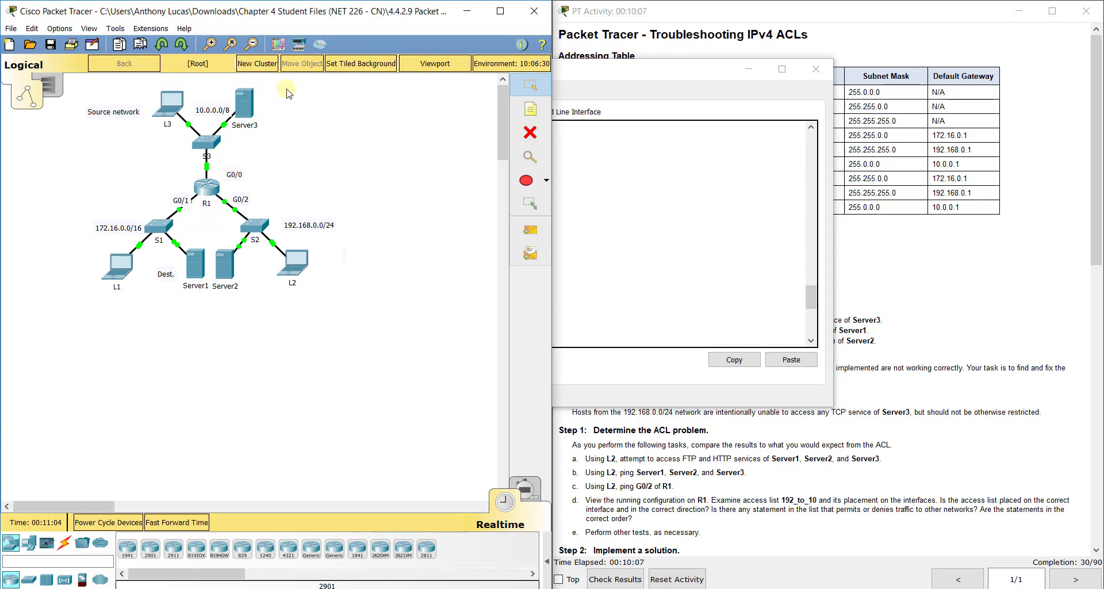
left_click_drag(287, 87, 114, 175)
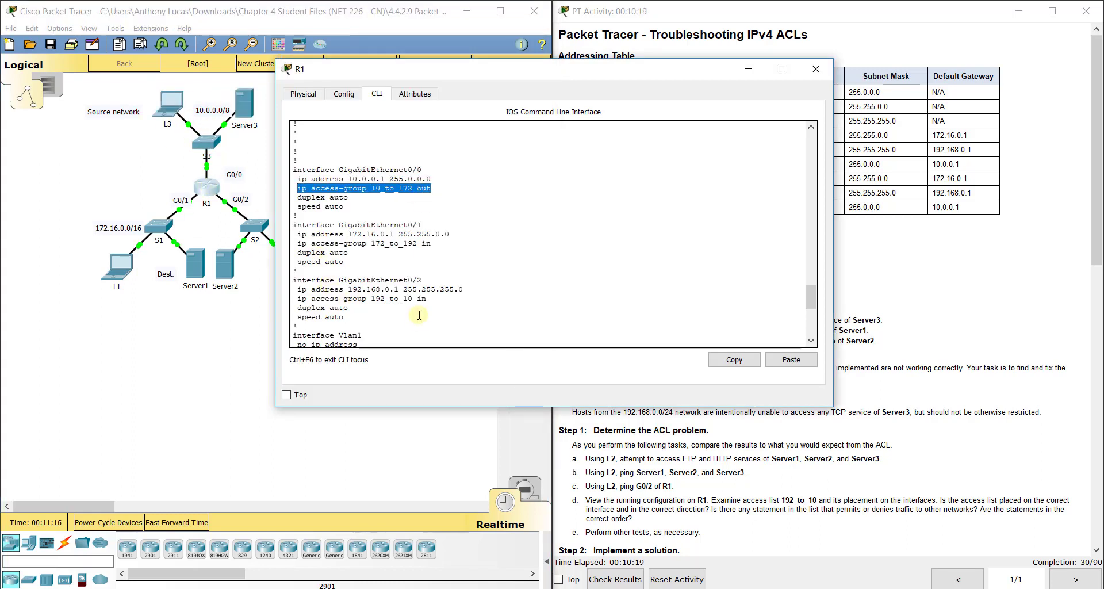
Step: On interface G0/0, apply ip access-group 10_to_172 inbound
left_click(414, 342)
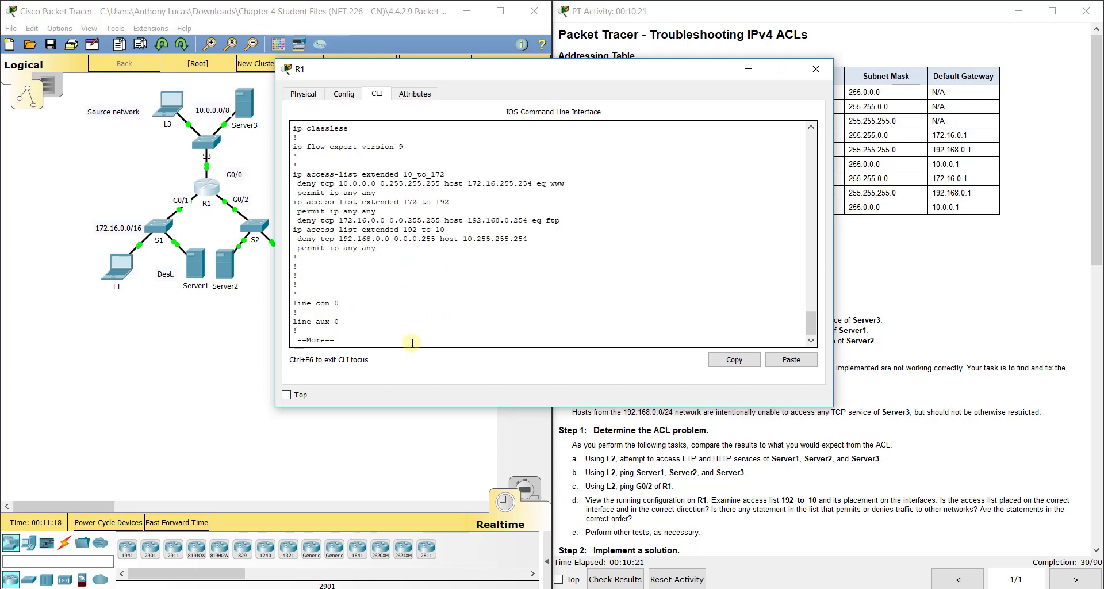
type("int g0/0")
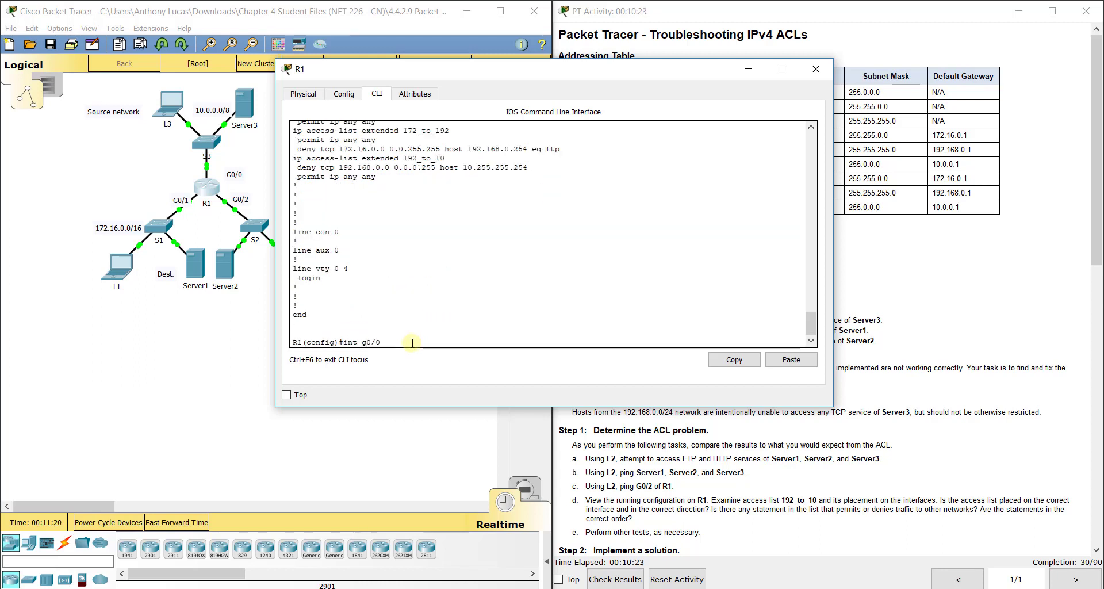
key("Return")
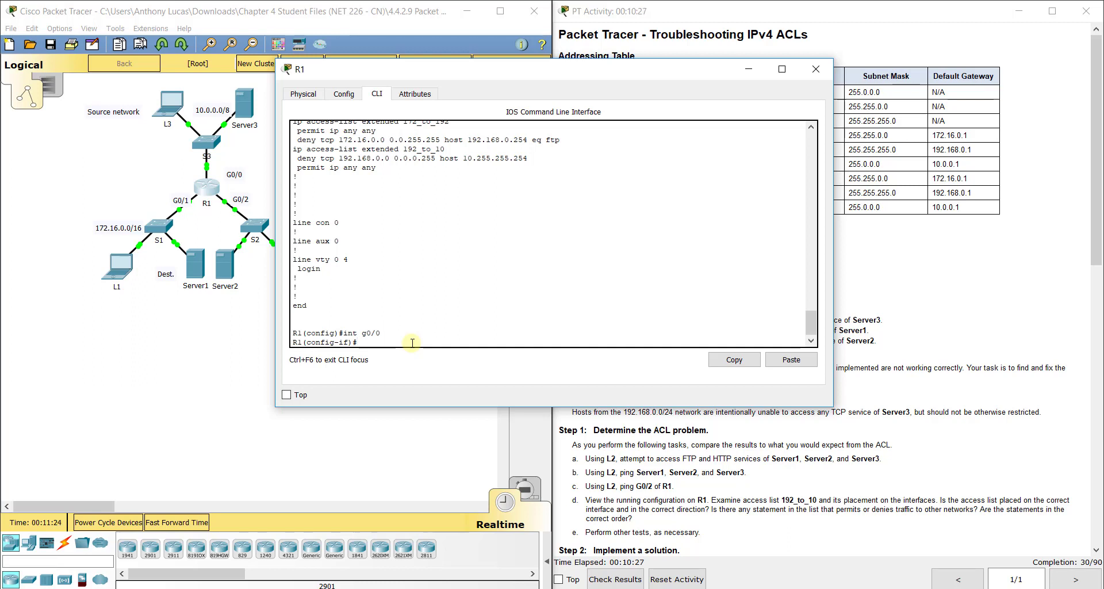
type("ip access-grou")
type("p 10_to_172 in")
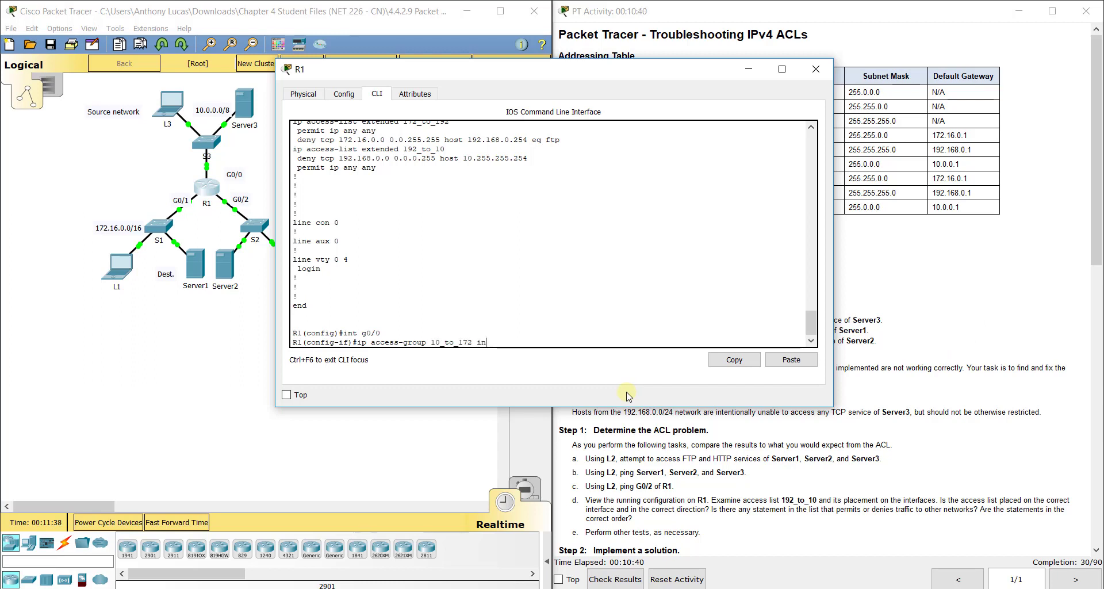
key("Return")
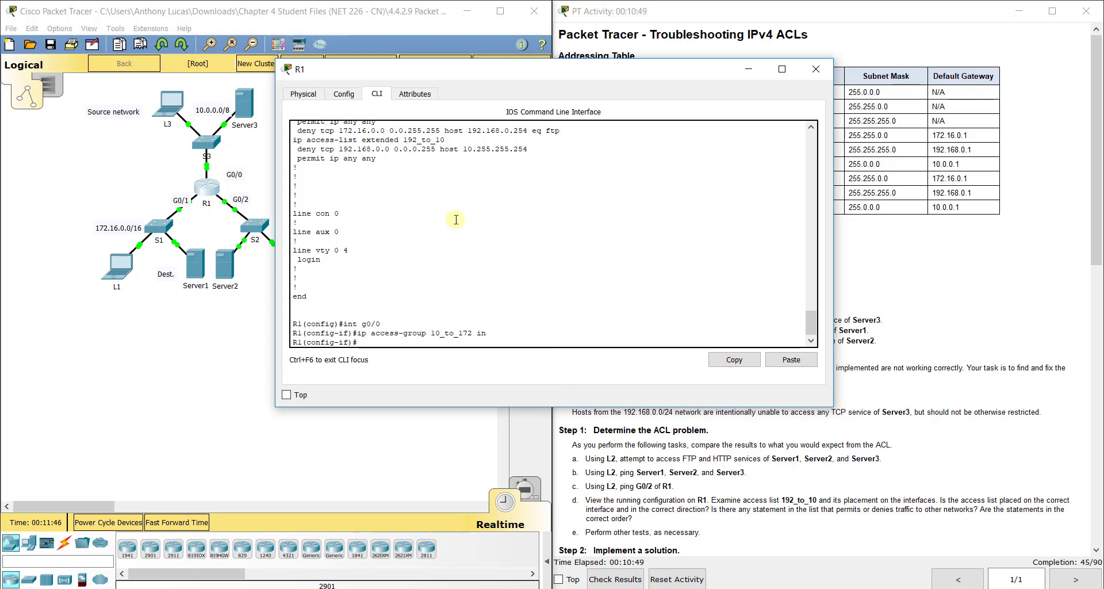
Step: Remove the outbound binding with no ip access-group 10_to_172 out, correcting a typo
scroll(455, 221, "up", 3)
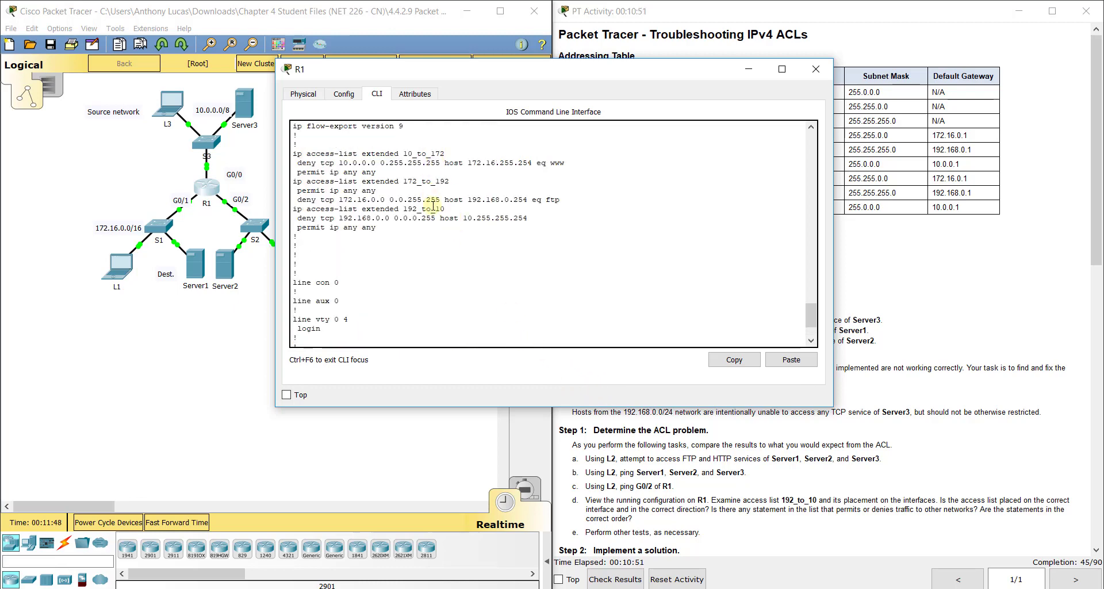
scroll(440, 259, "down", 3)
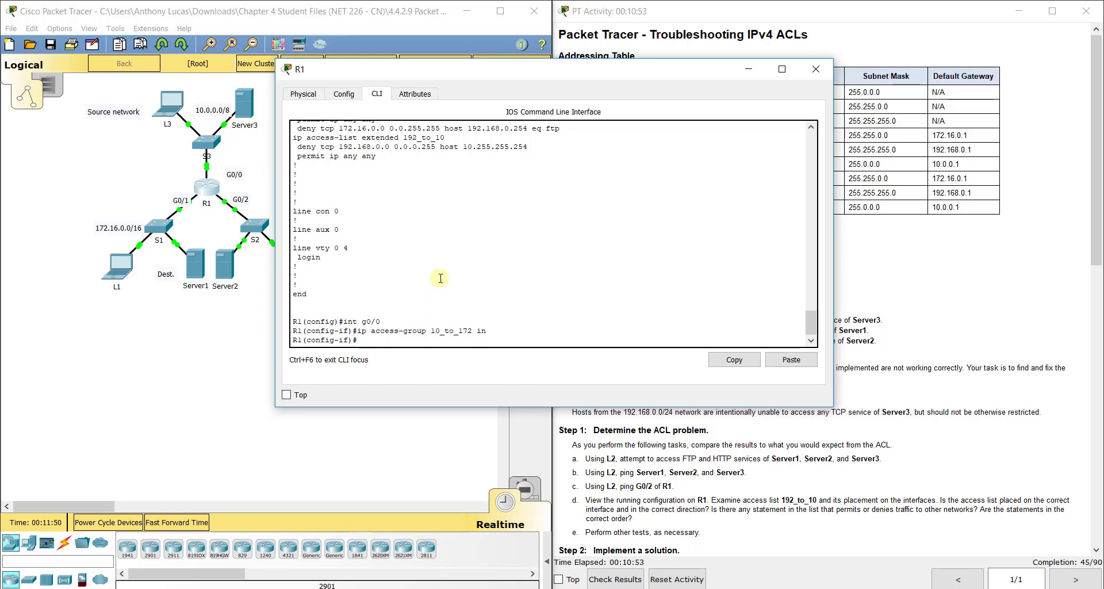
type("no ")
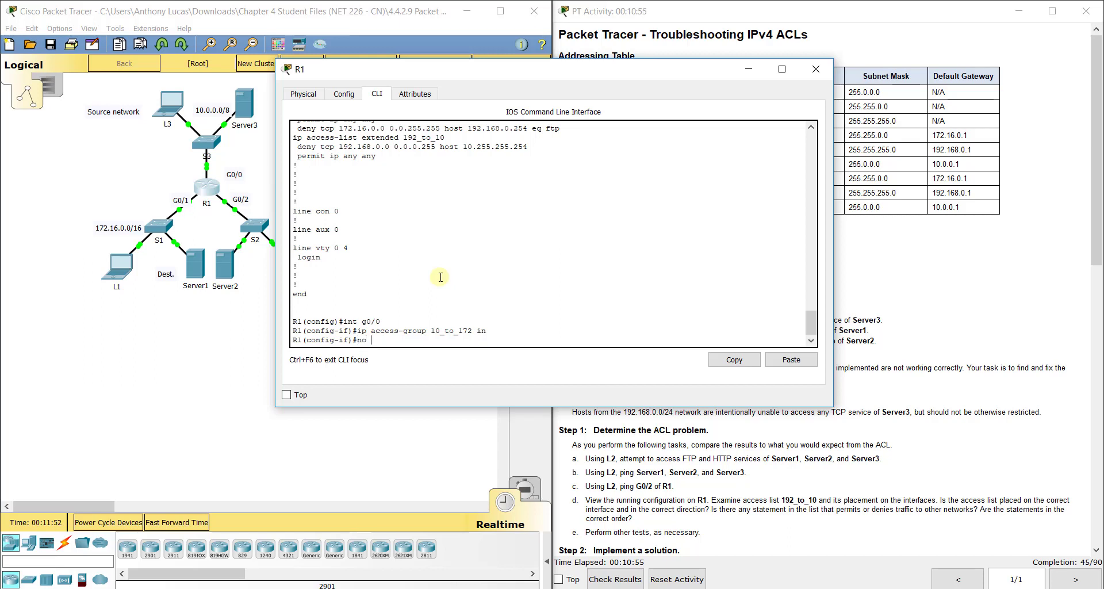
type("ip ip access-group 10_to_172 out")
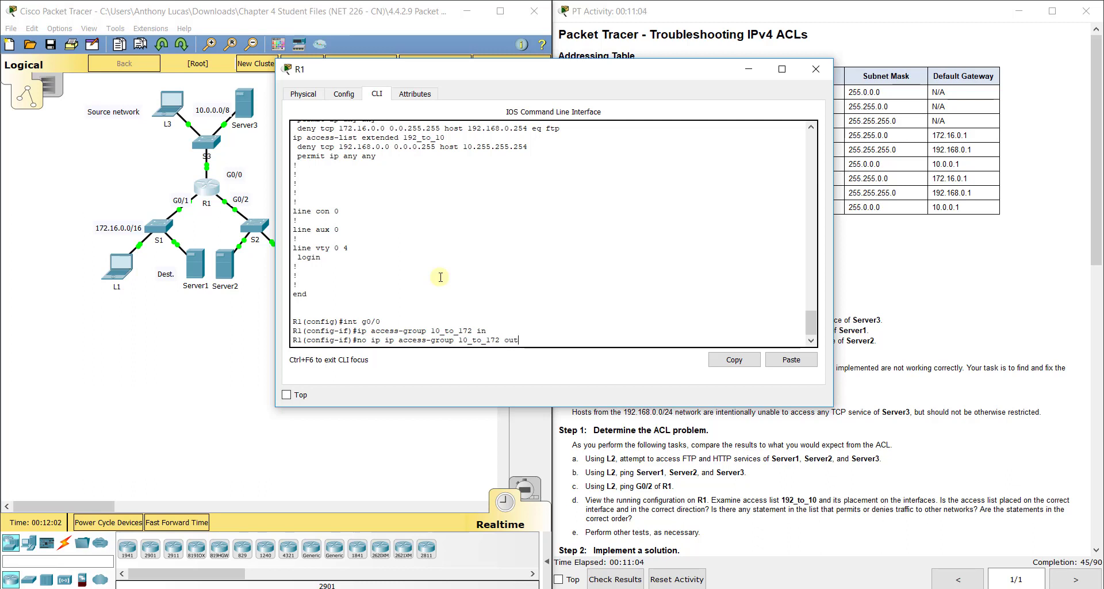
key("Return")
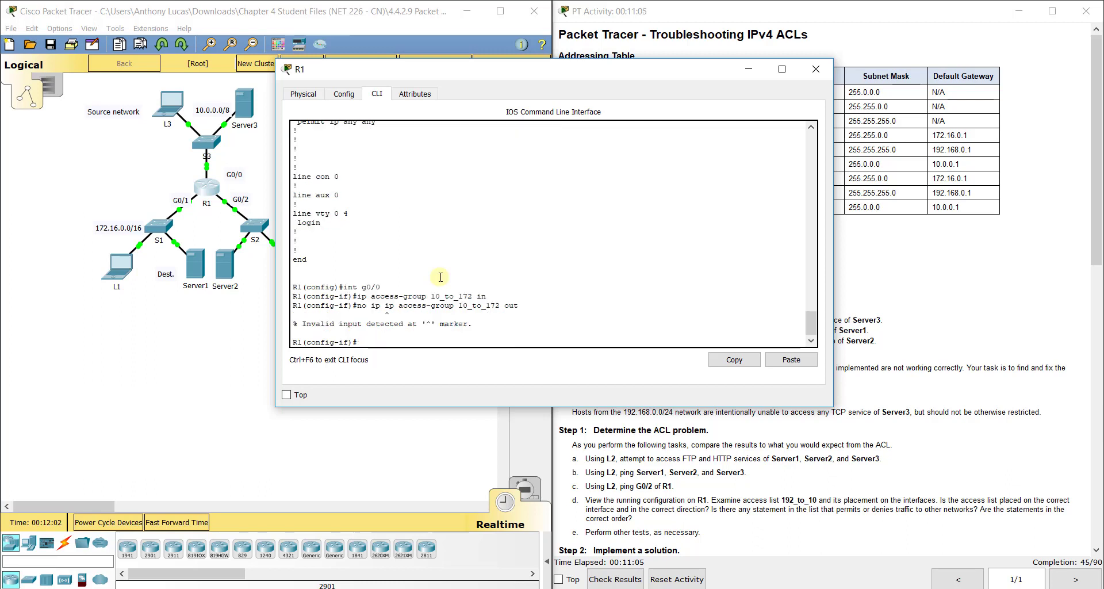
key("Up")
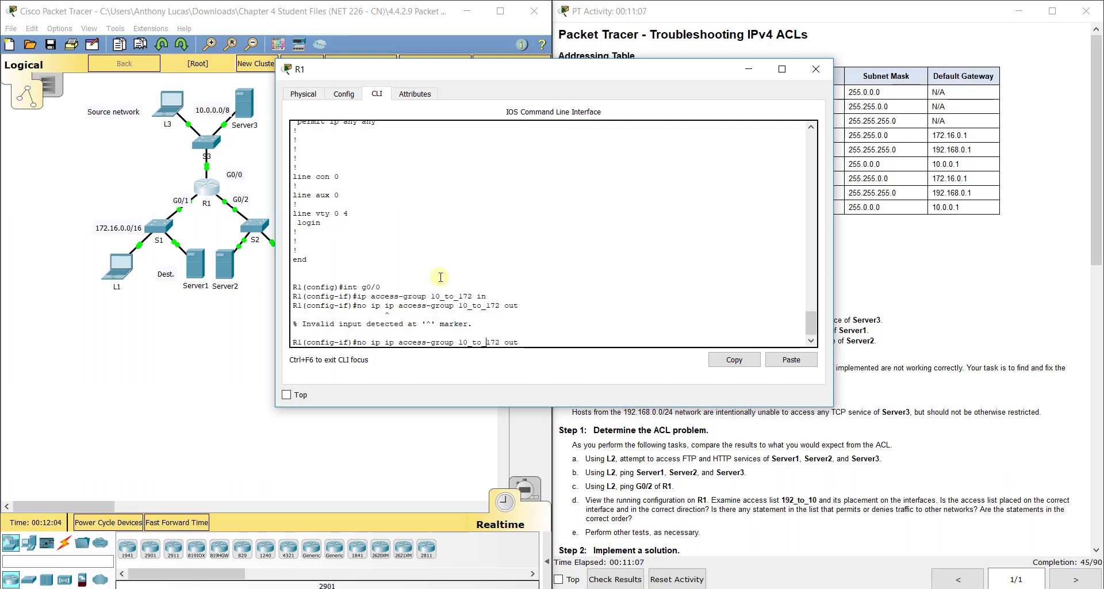
key("BackSpace")
key("BackSpace")
key("BackSpace")
key("Return")
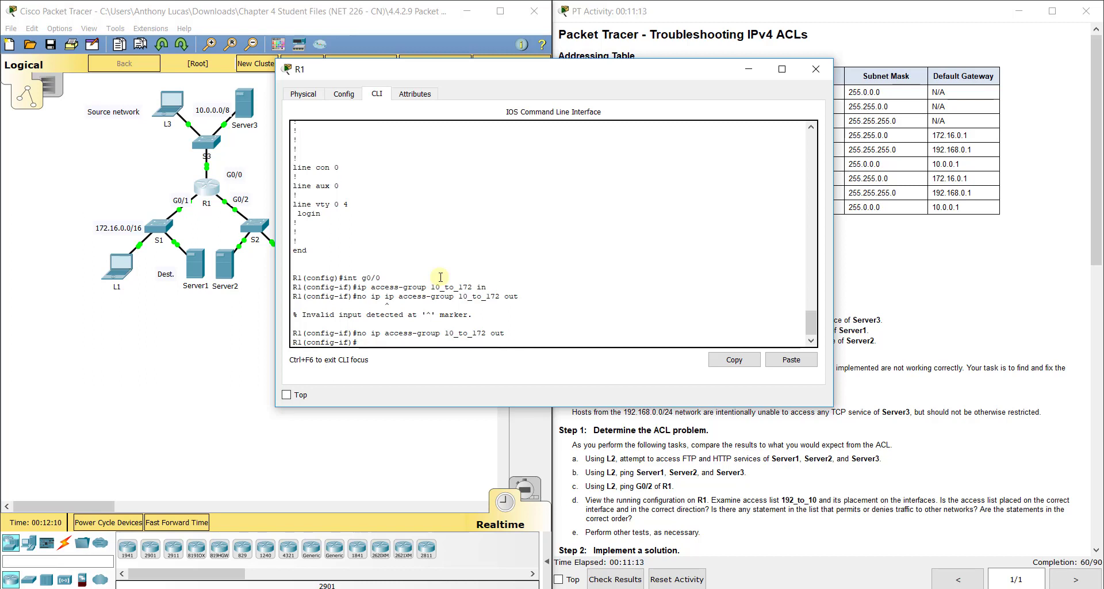
Step: Begin entering do show run to review the running configuration
type("do show ip")
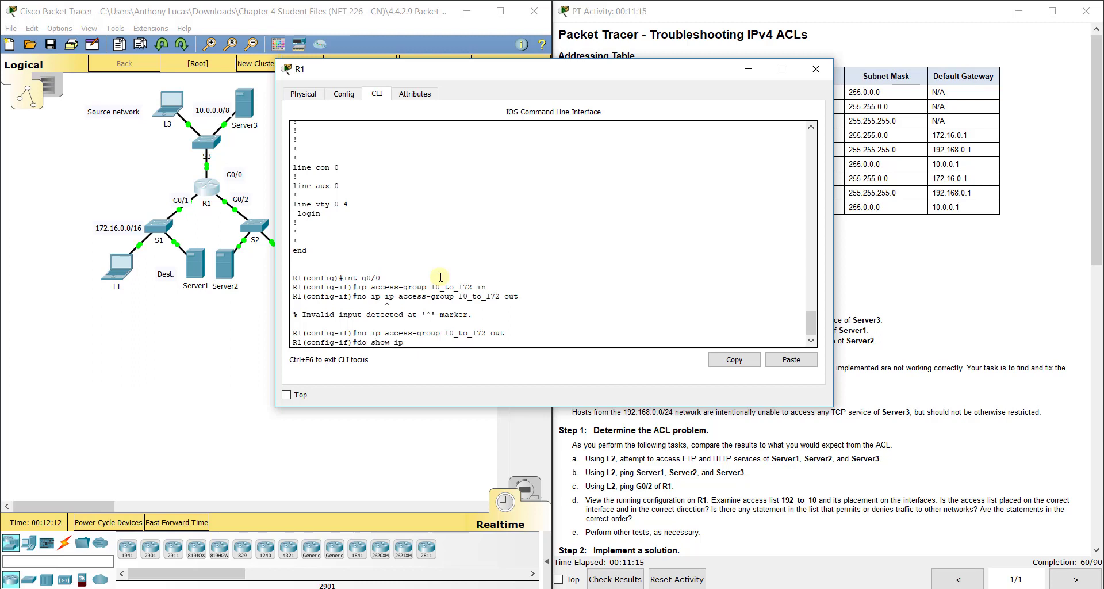
key("BackSpace")
key("BackSpace")
type("ru")
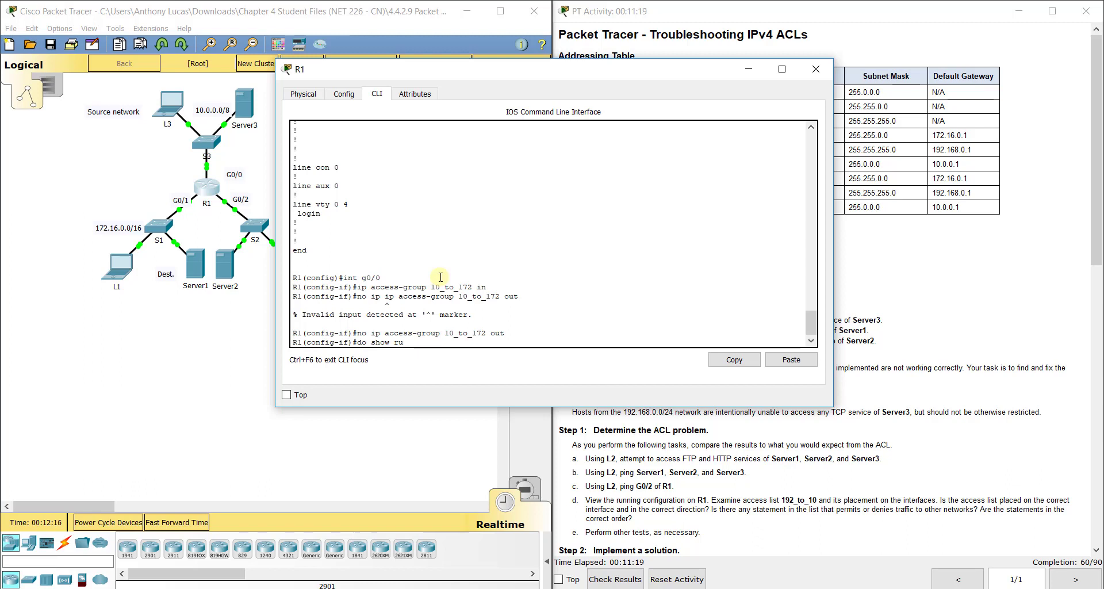
Step: Review R1's running configuration, noting the inbound 10_to_172 line on G0/0, then exit interface mode
key("Return")
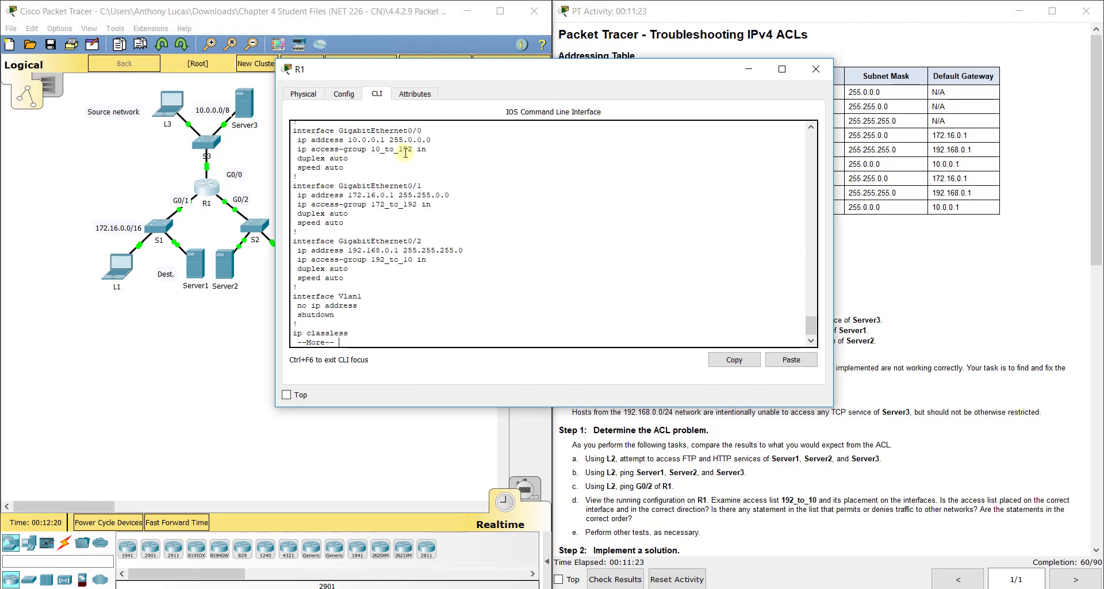
left_click_drag(426, 149, 300, 150)
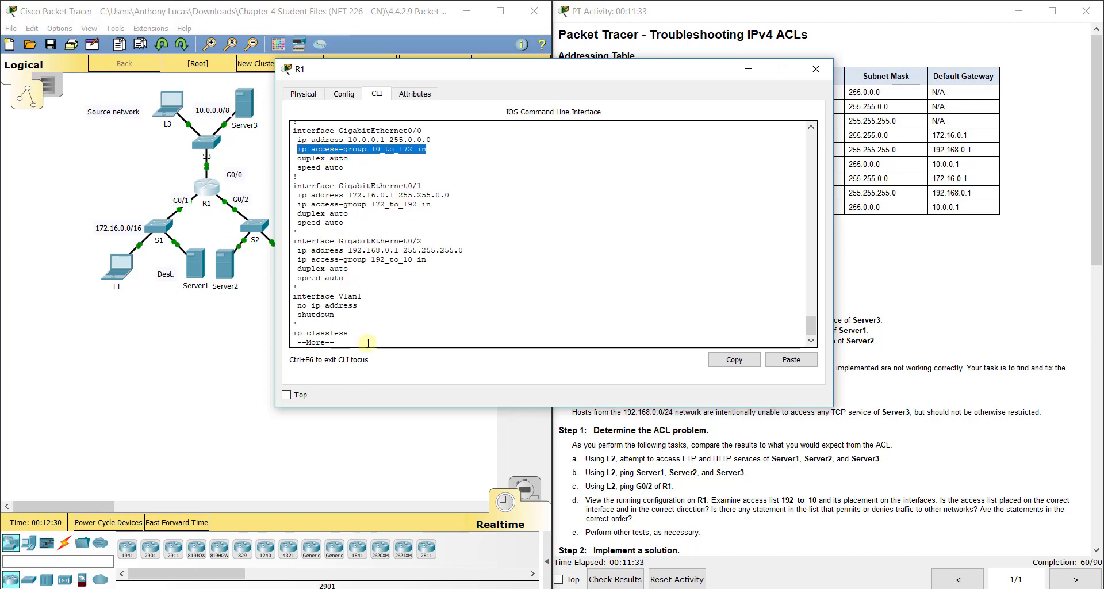
left_click(366, 325)
key("space")
key("space")
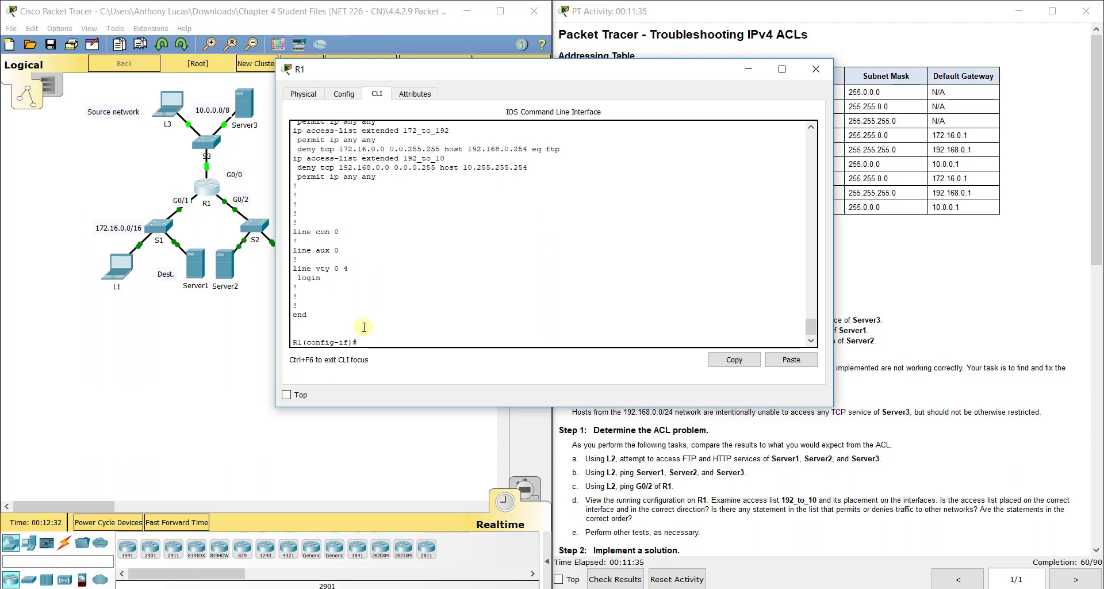
type("exit")
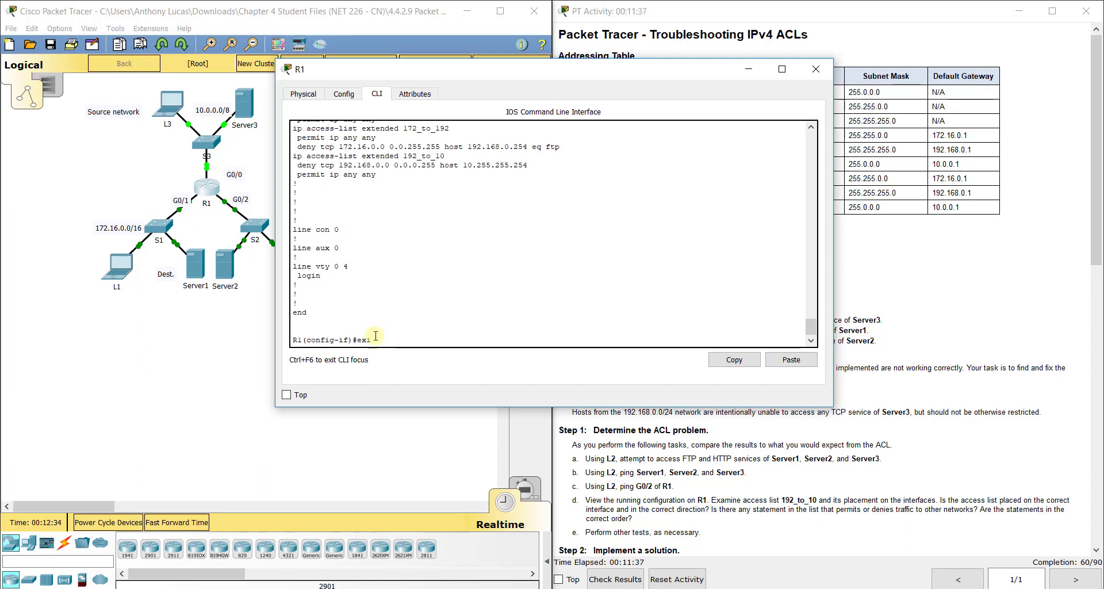
key("Return")
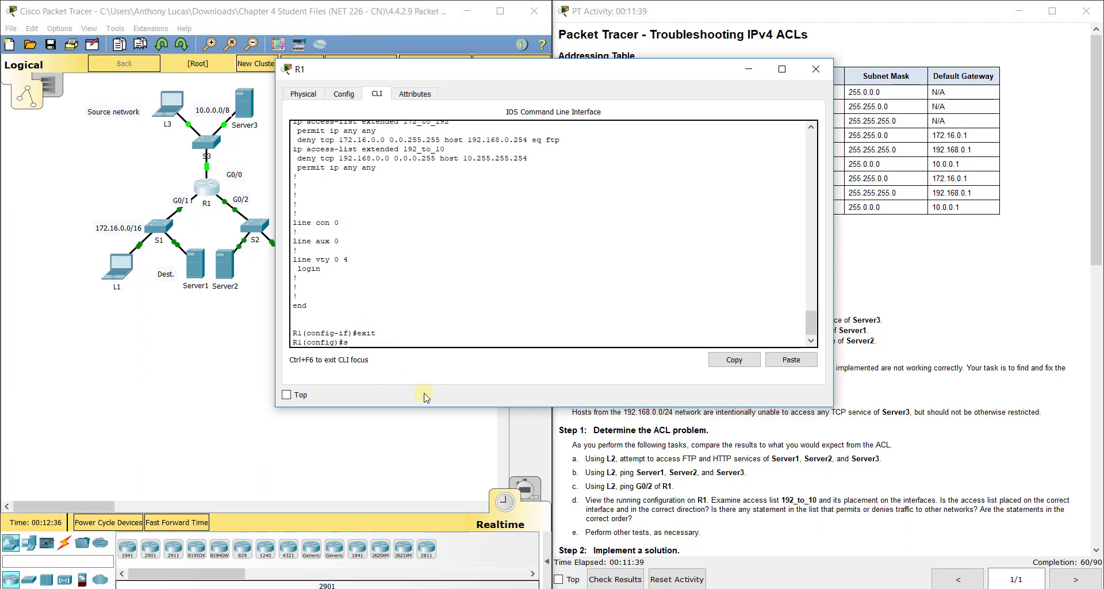
Step: List R1's access lists with 'do show ip access-lists' and move the console aside
type("do show ip access-lists")
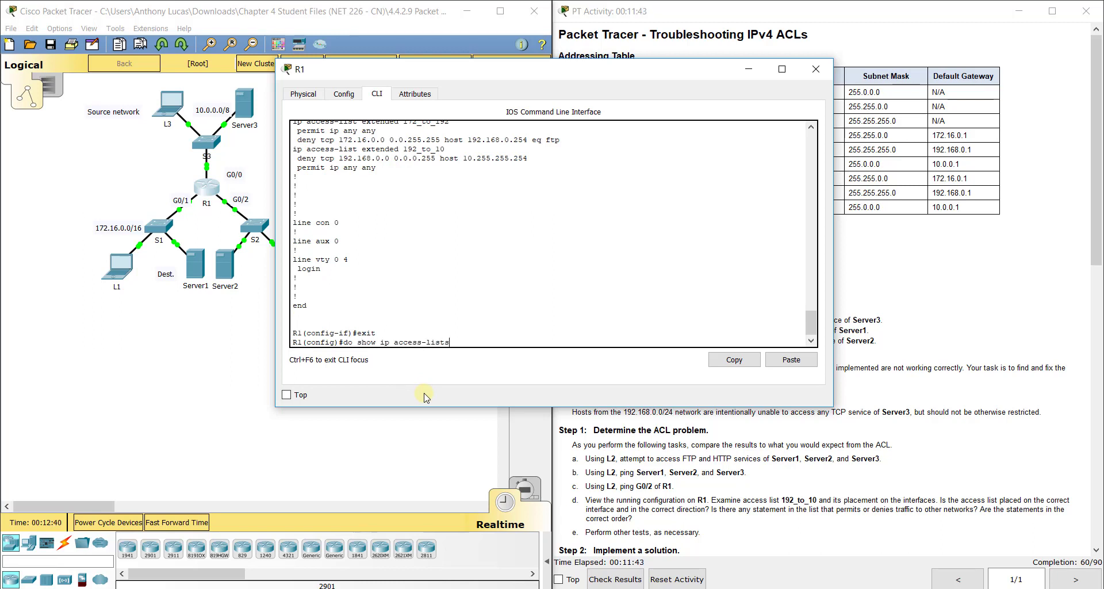
key("Return")
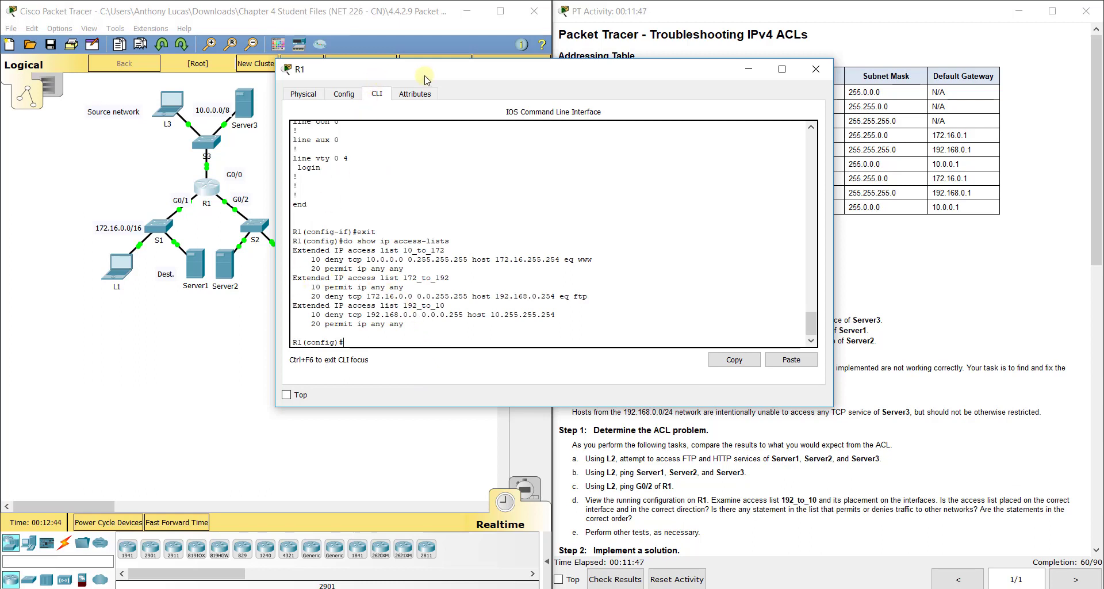
left_click_drag(423, 70, 699, 86)
Step: Delete the old 'Source network' and 'Dest.' labels from the topology
left_click(525, 138)
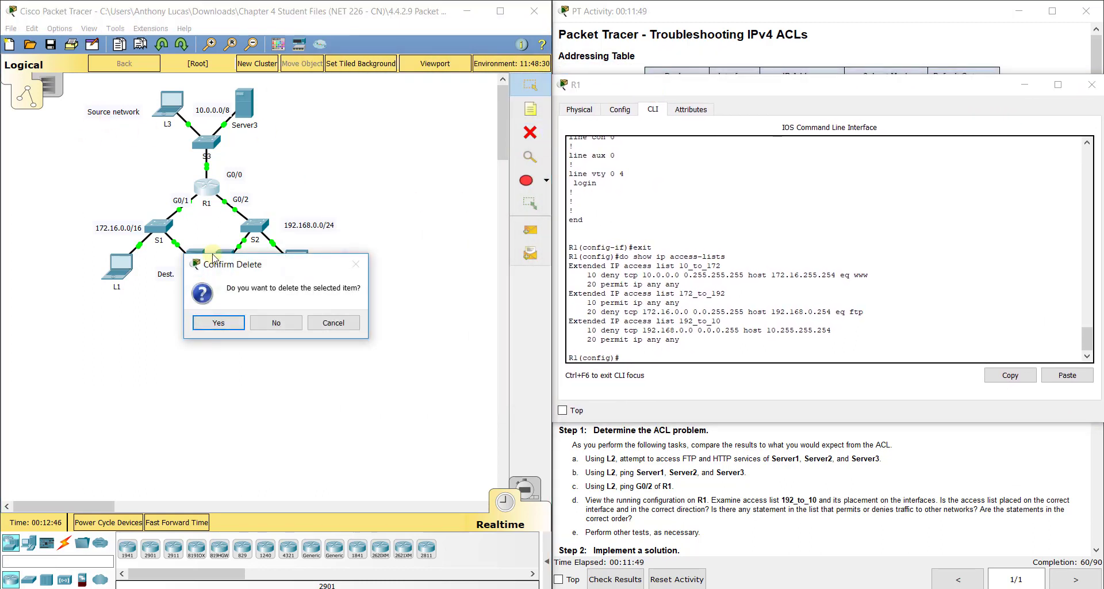
left_click(342, 323)
left_click(530, 132)
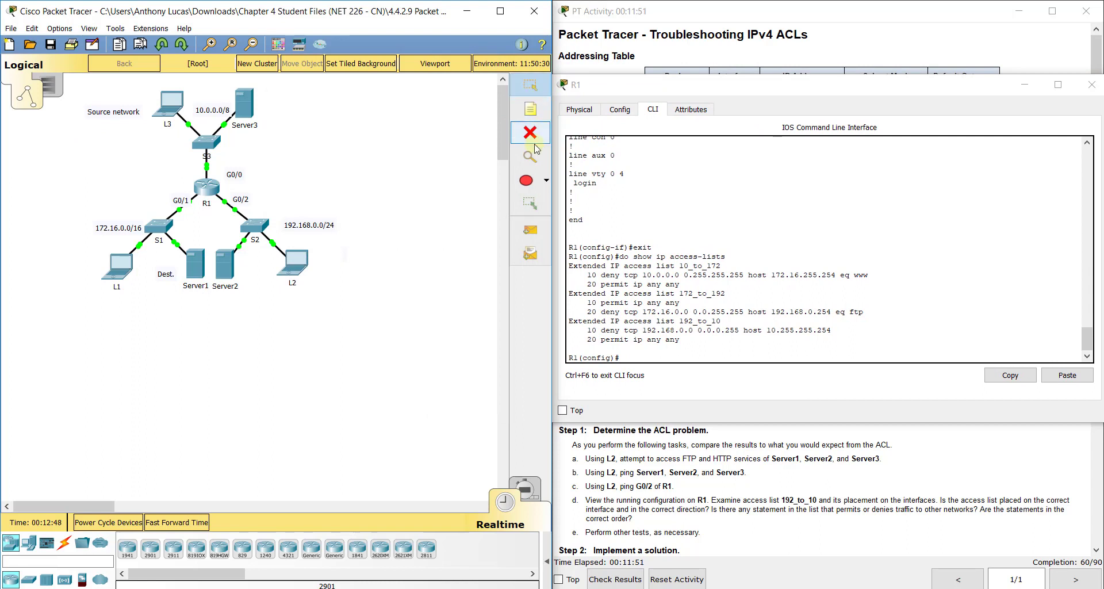
left_click(121, 114)
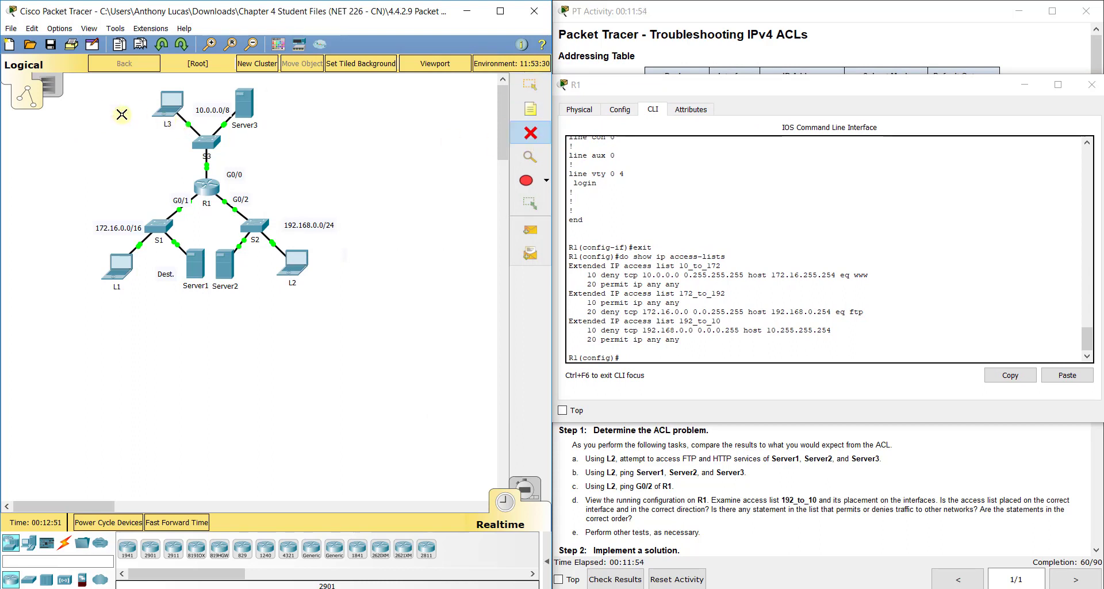
left_click(165, 274)
left_click(529, 85)
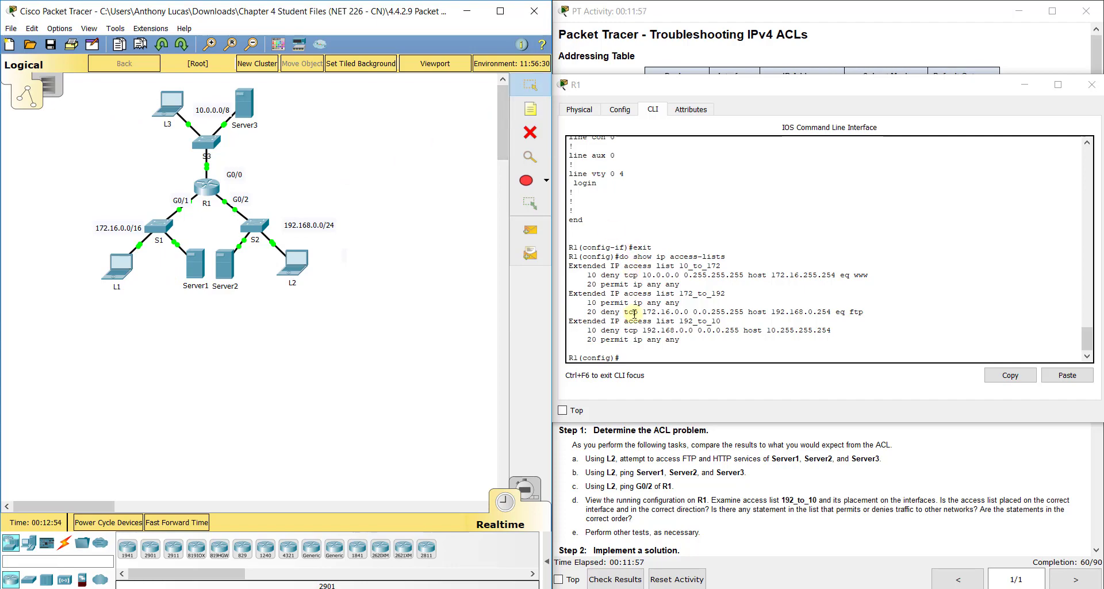
Step: Check the activity instructions for the 172.16.0.0/16 network, rearranging the R1 console
left_click_drag(723, 86, 250, 92)
left_click(729, 456)
scroll(729, 456, "down", 10)
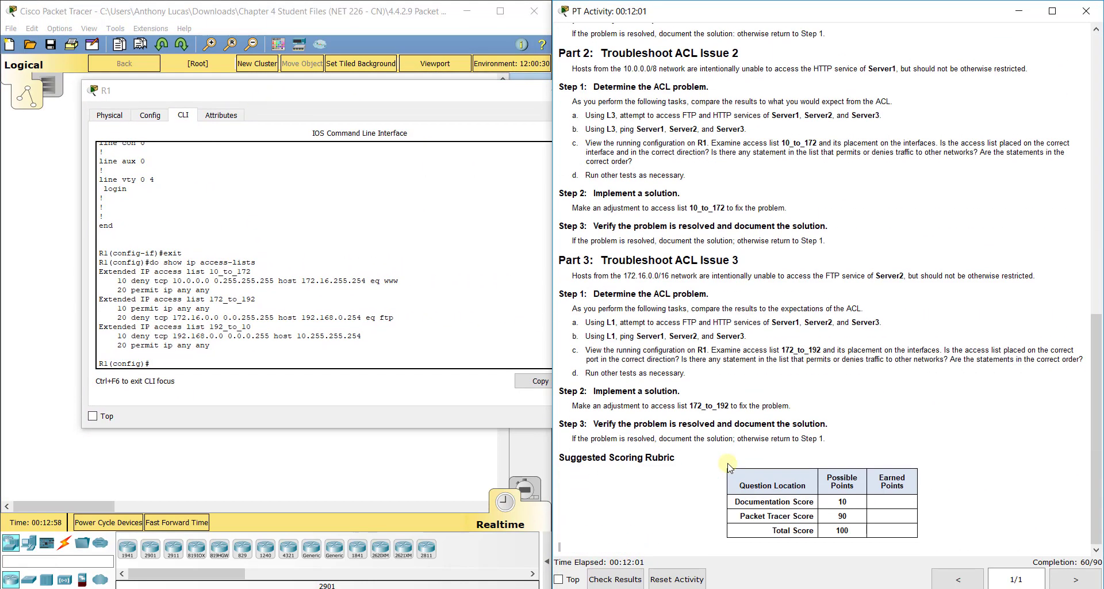
left_click_drag(626, 276, 670, 275)
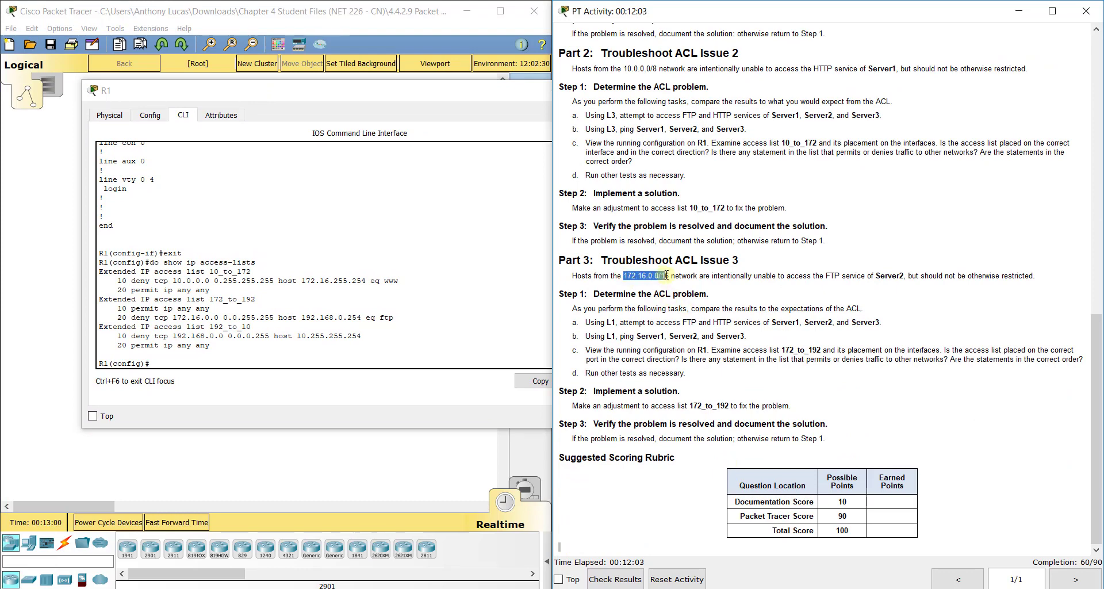
left_click_drag(440, 95, 893, 103)
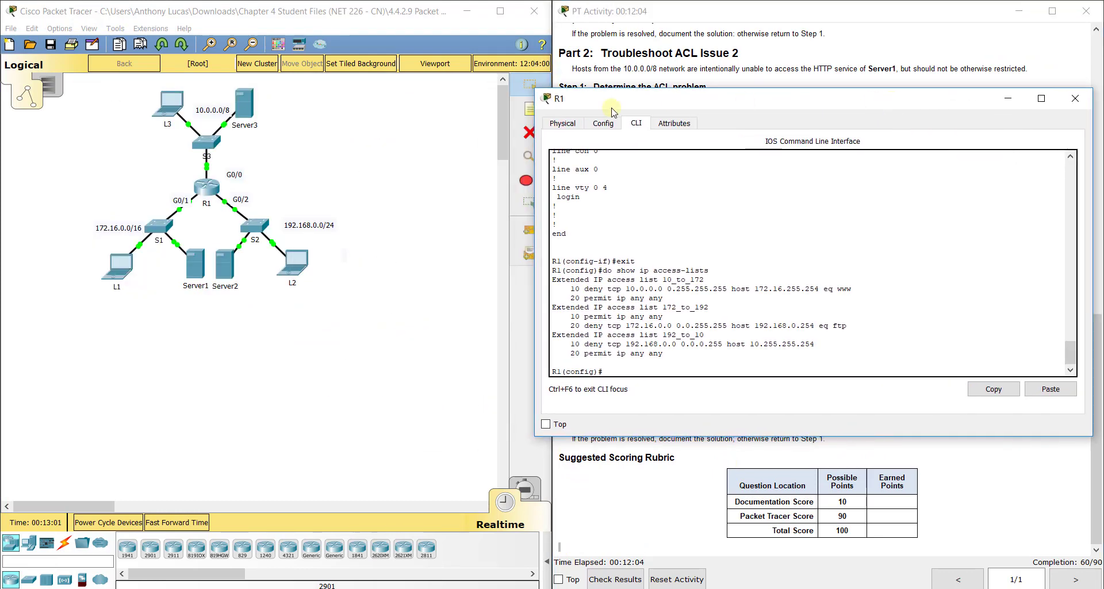
Step: Place a 'source network' note beside L1
left_click(528, 109)
left_click(62, 253)
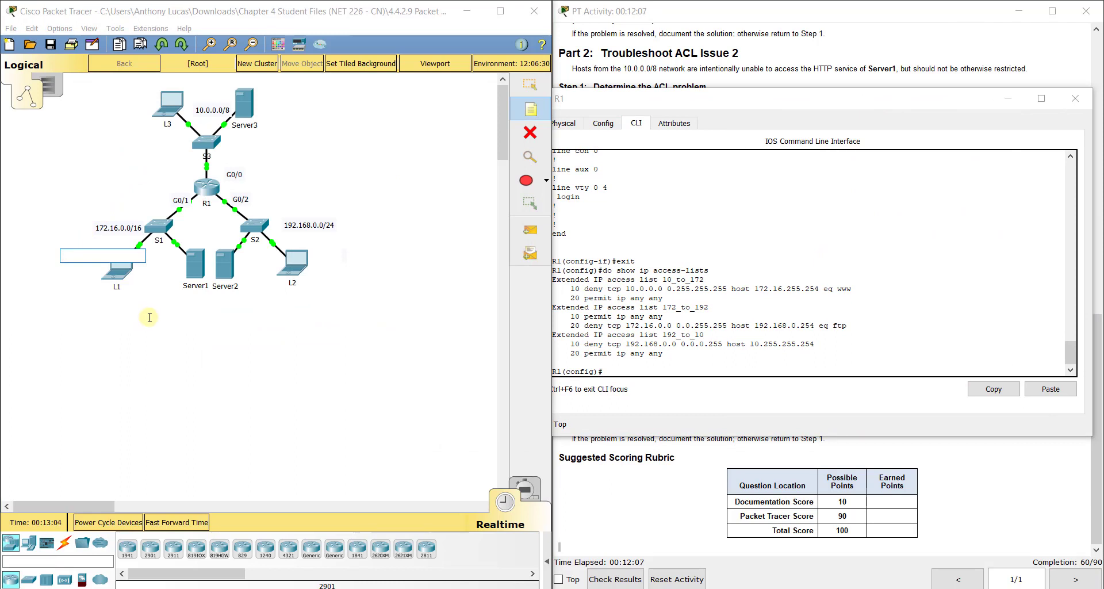
type("source network")
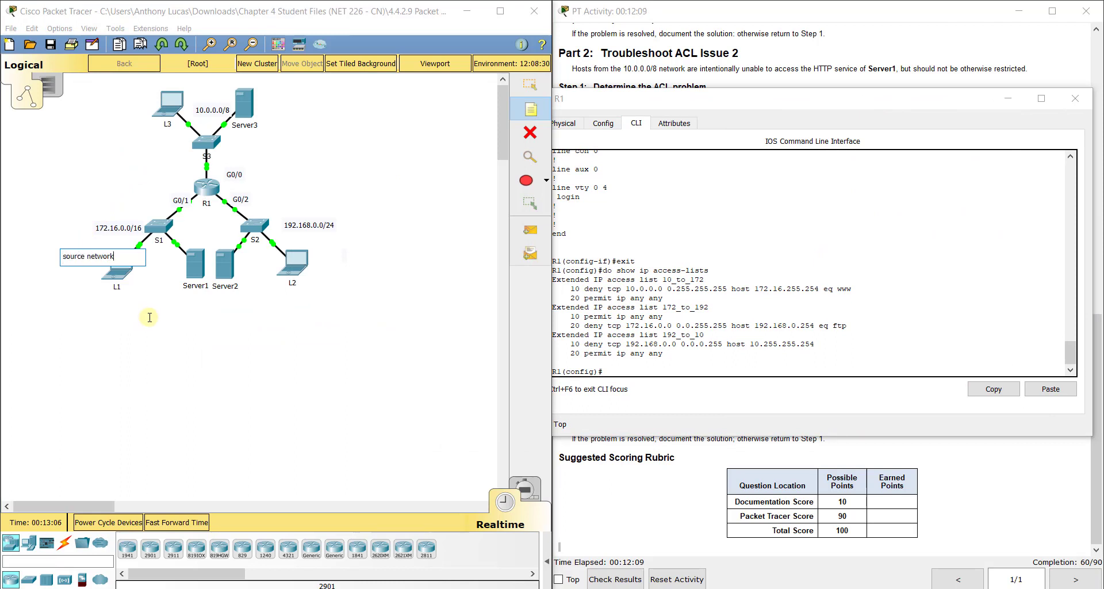
left_click(210, 313)
left_click(540, 84)
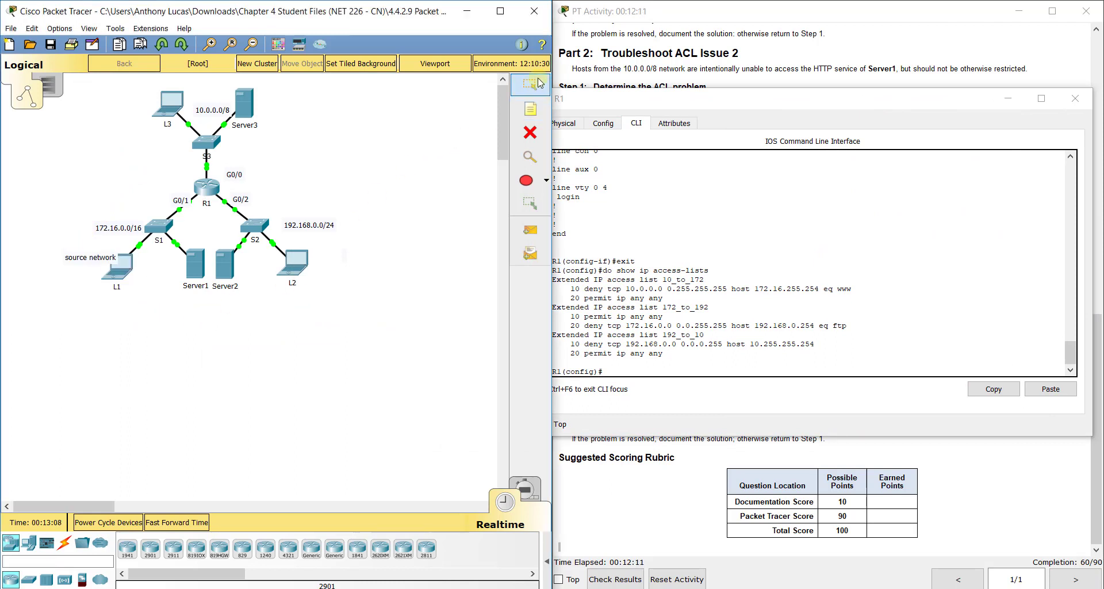
Step: Place a 'Dest. FTP' note beside L2 and bring R1's command line back
left_click(823, 453)
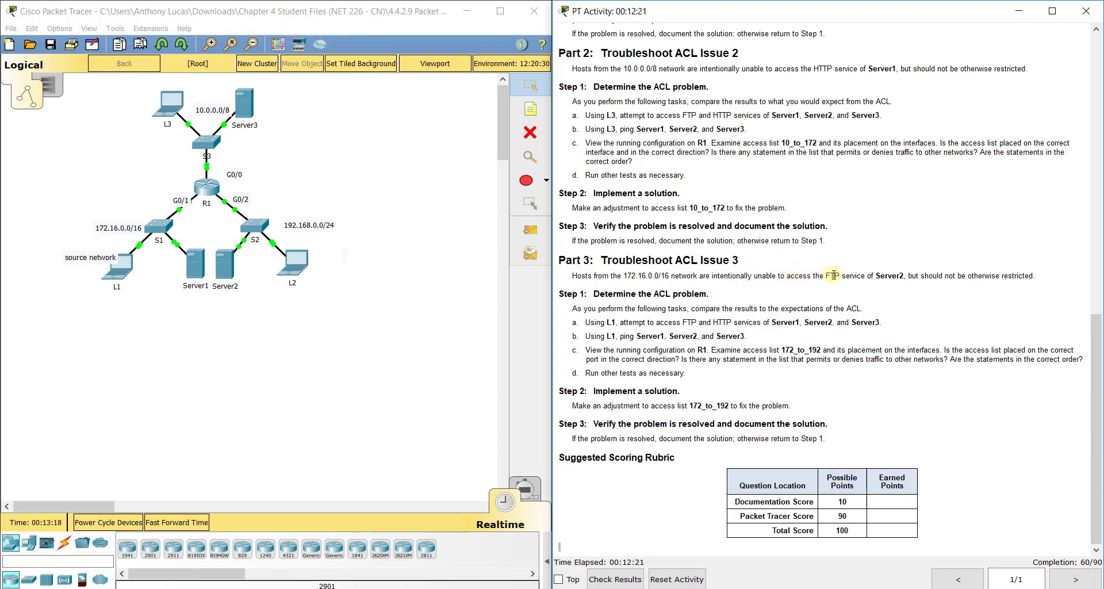
left_click(530, 110)
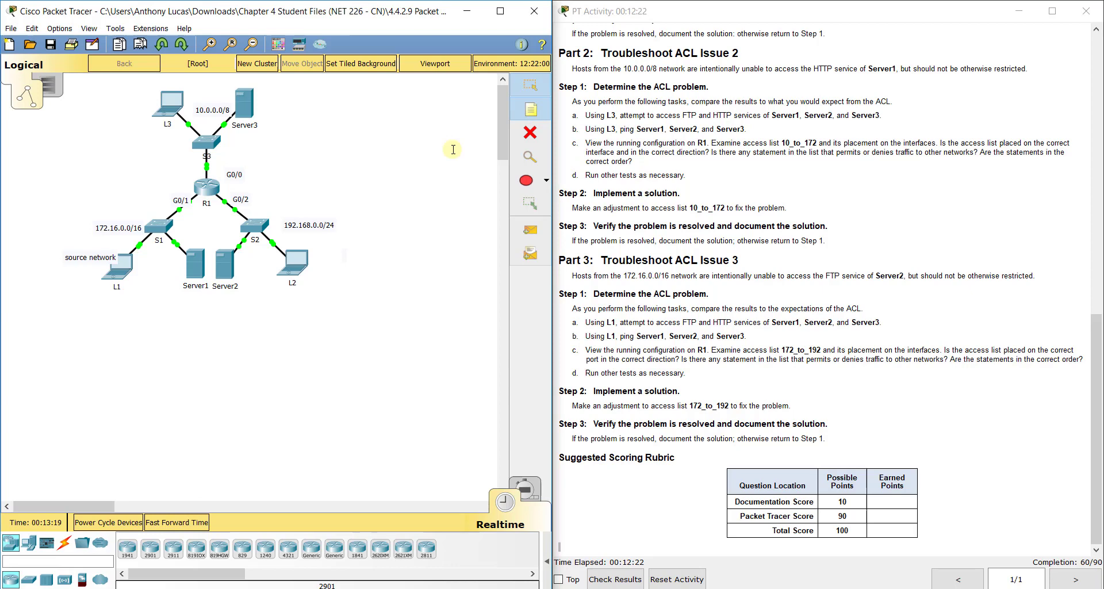
left_click(252, 282)
type("Dest. FTP")
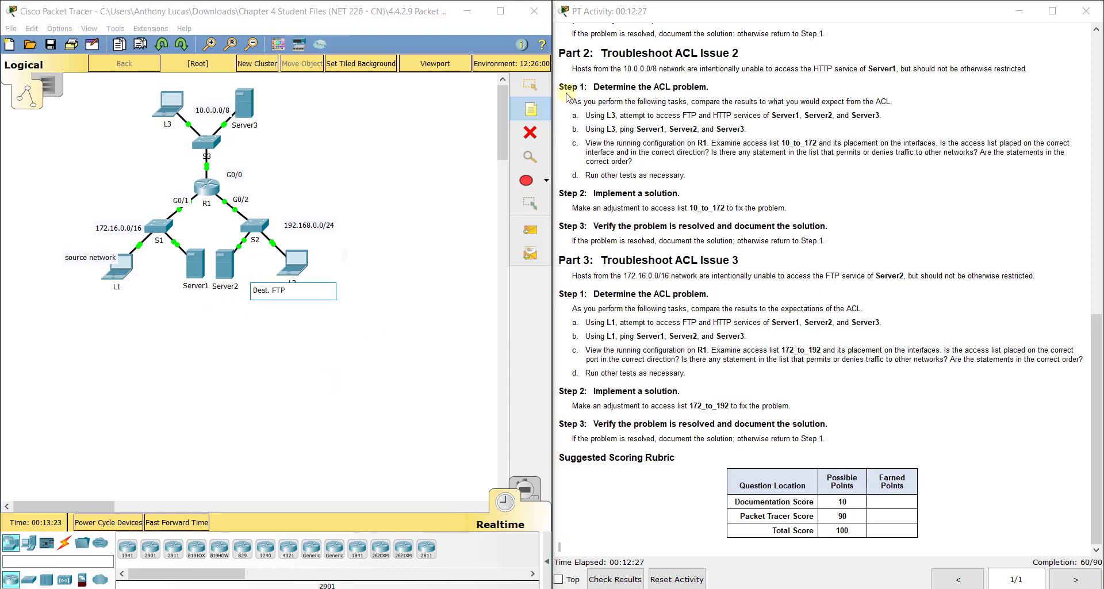
left_click(329, 384)
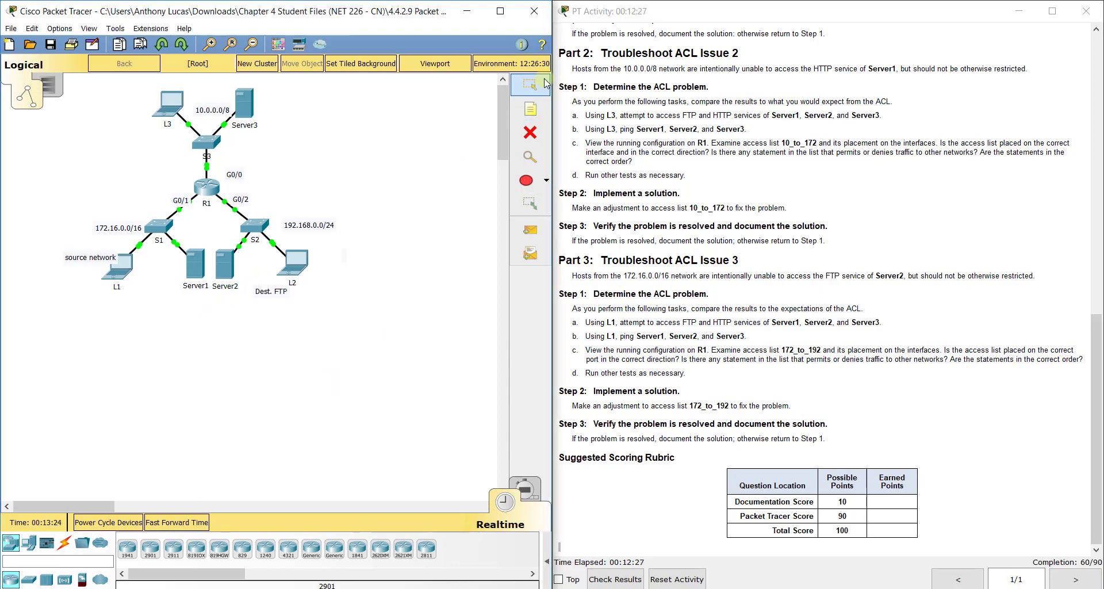
key("Escape")
left_click(205, 187)
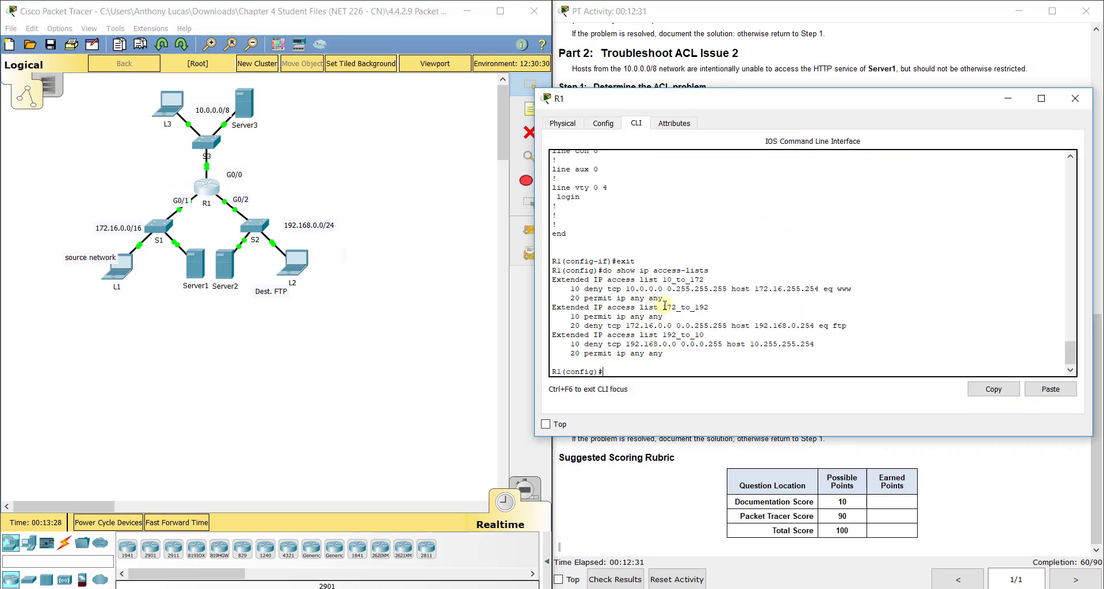
Step: Inspect 172_to_192's entries: permit ip any any ahead of the FTP deny
left_click_drag(581, 316, 668, 315)
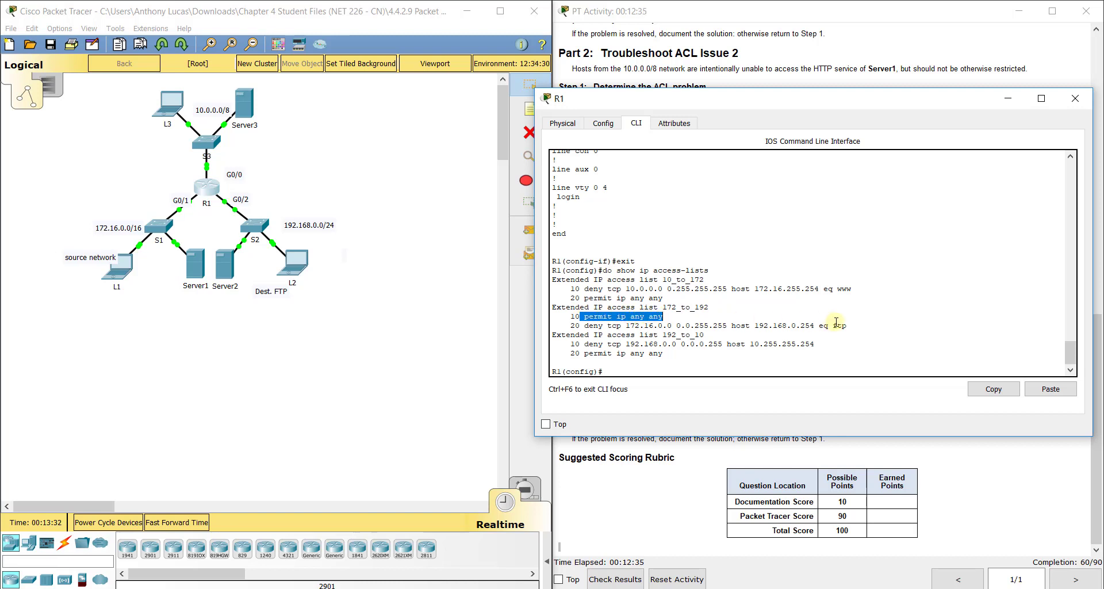
left_click_drag(848, 326, 579, 326)
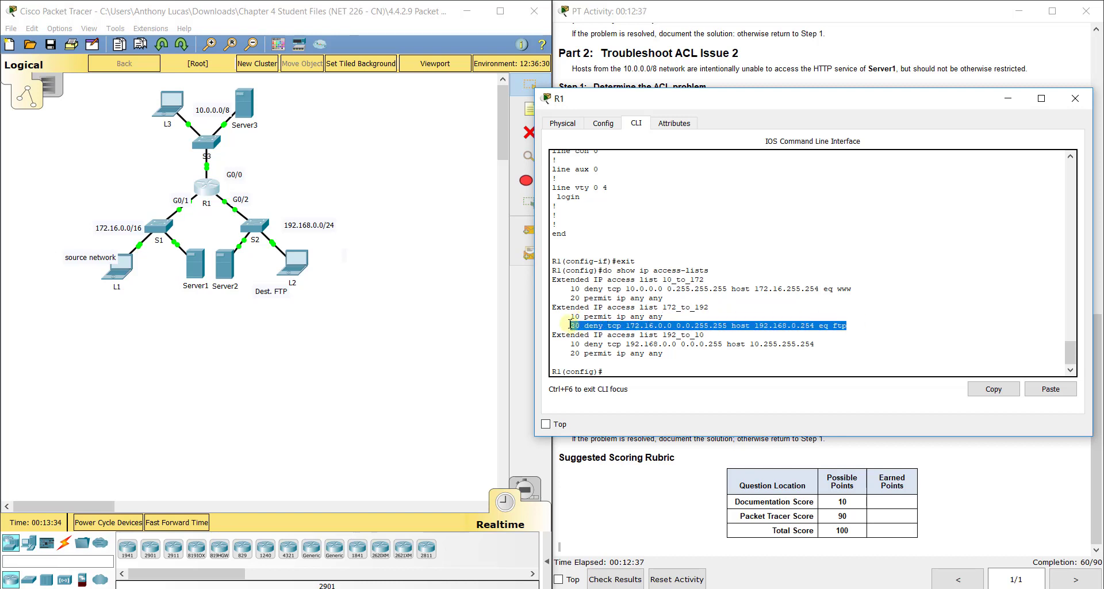
left_click(624, 369)
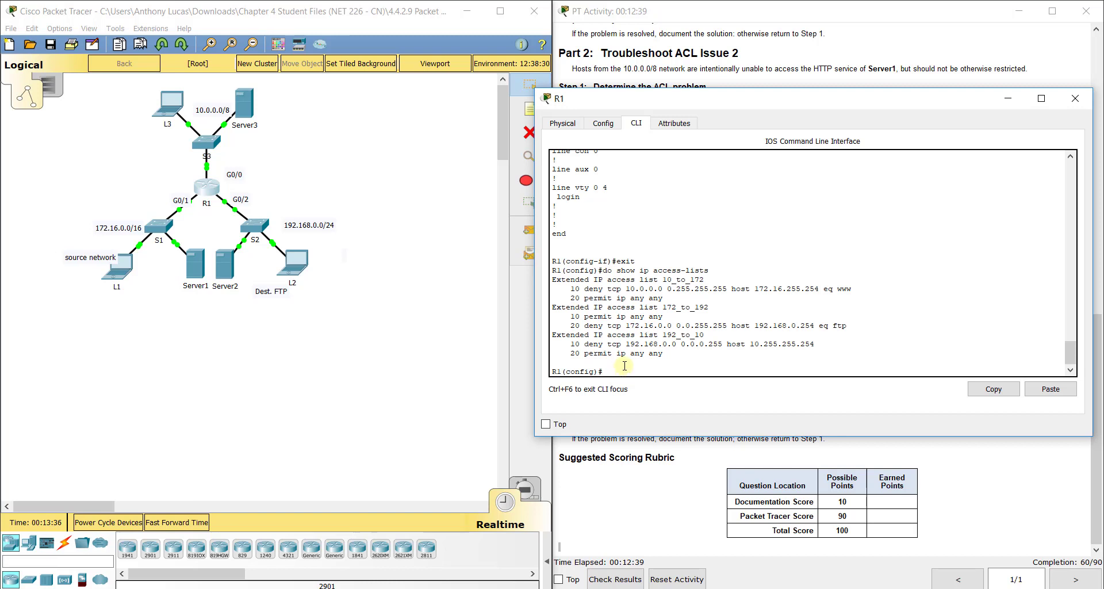
left_click_drag(667, 316, 571, 317)
left_click(616, 368)
Step: Remove entry 10 from the extended 172_to_192 access list with 'no 10'
type("ip access-list ex")
key("Tab")
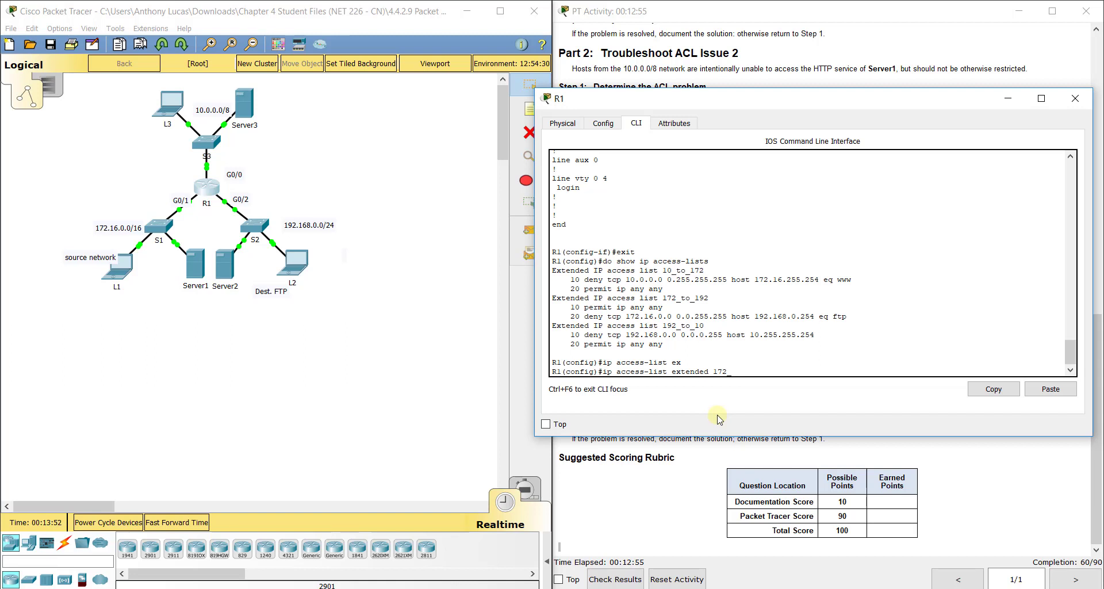
type("172_to_192")
key("Return")
type("no 10")
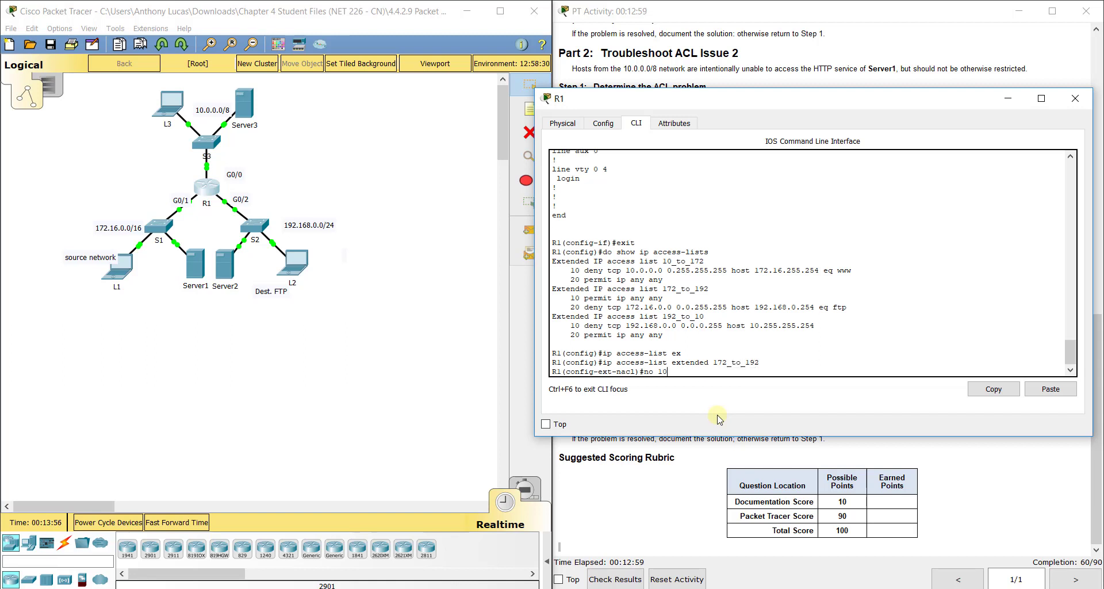
key("Return")
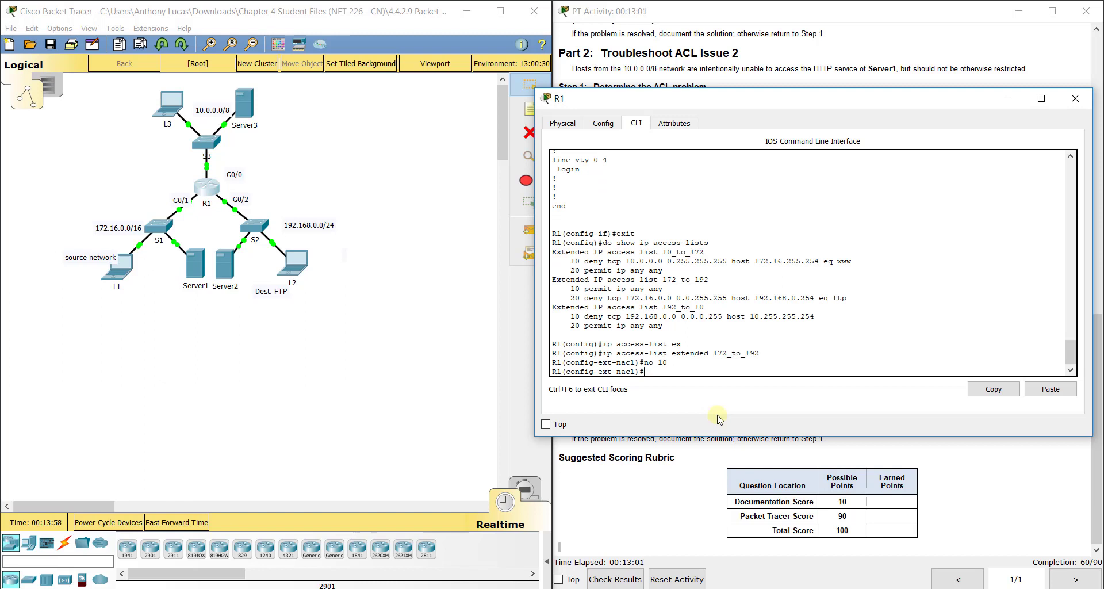
Step: Verify the removal with 'do show ip access-lists'
type("do show ip")
type("access-")
key("Tab")
type("lists")
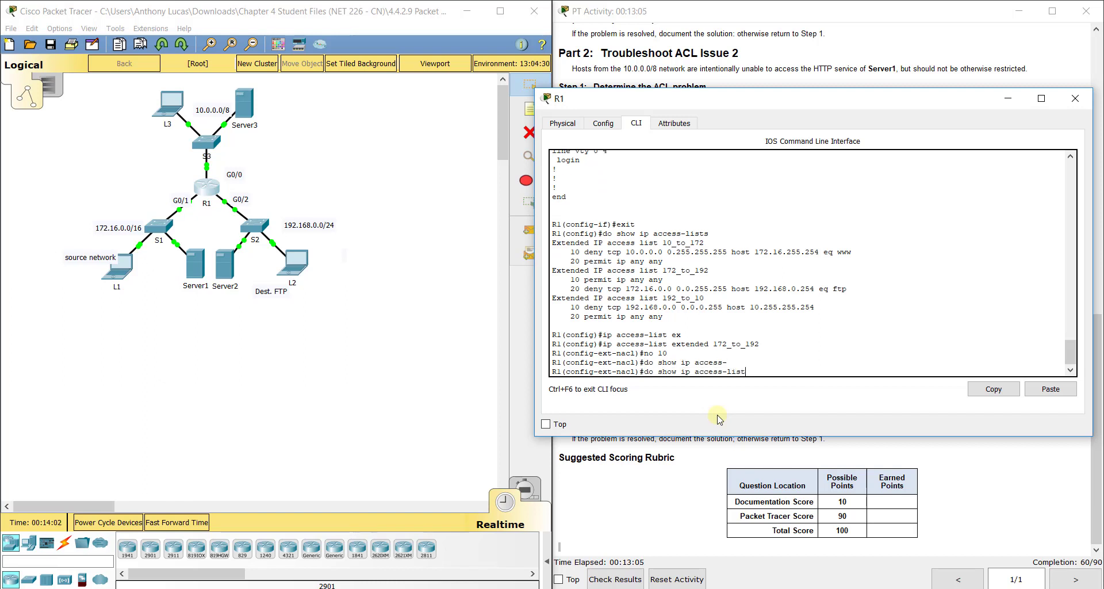
key("Return")
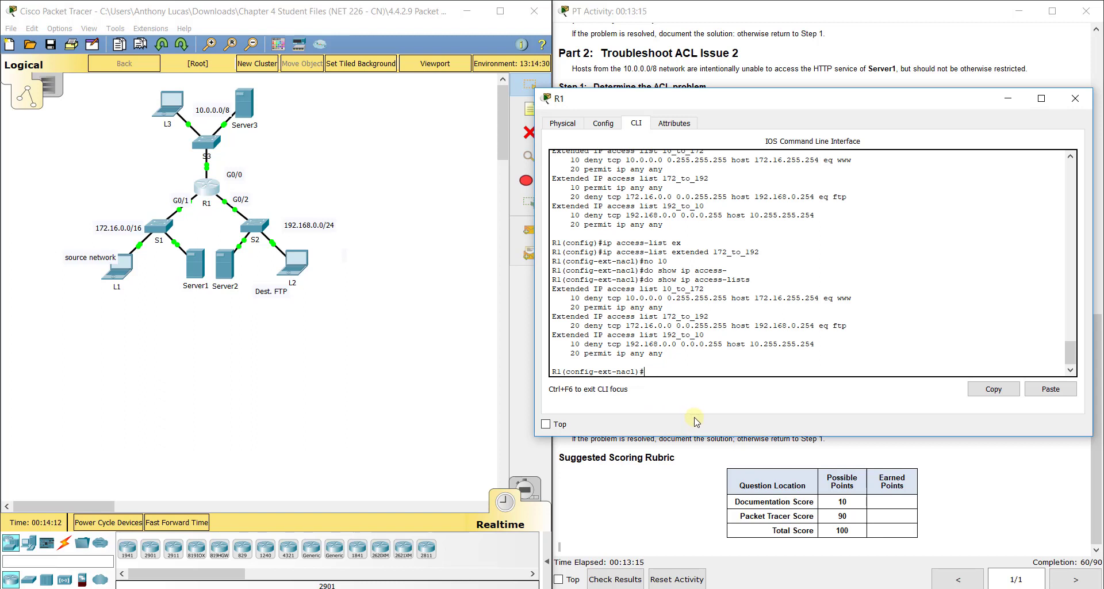
Step: Add entry '30 permit ip any any' to the 172_to_192 list
type("30")
key("BackSpace")
key("BackSpace")
type("permit")
key("BackSpace")
key("BackSpace")
key("BackSpace")
key("BackSpace")
key("BackSpace")
key("BackSpace")
key("BackSpace")
type("30 permit ip any any")
key("Return")
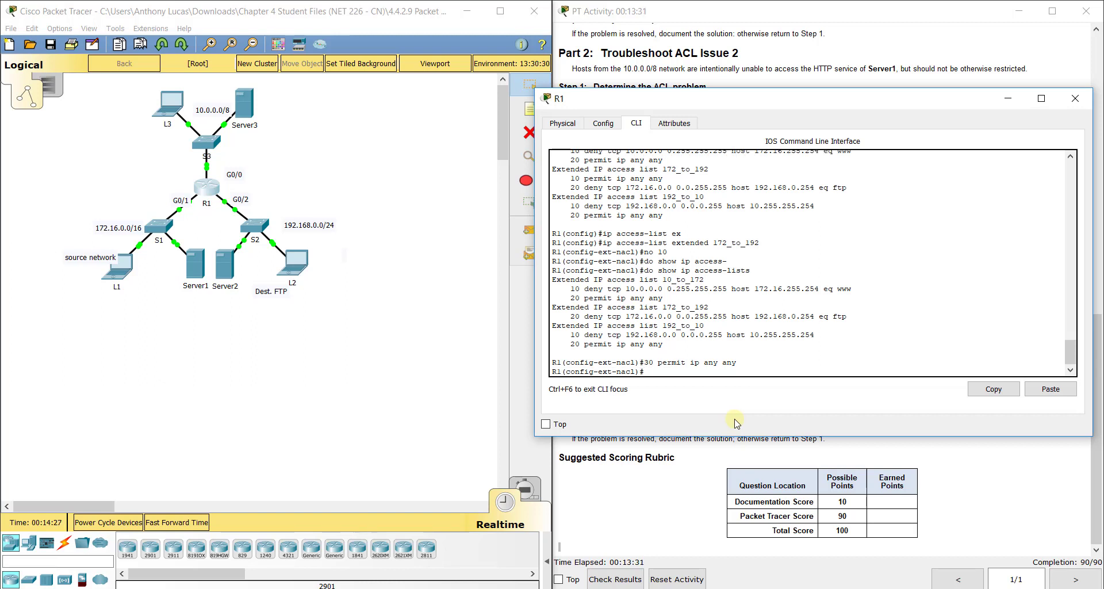
Step: Confirm 172_to_192 now lists the FTP deny before permit entry 30, then exit the list
key("Up")
key("Up")
key("Return")
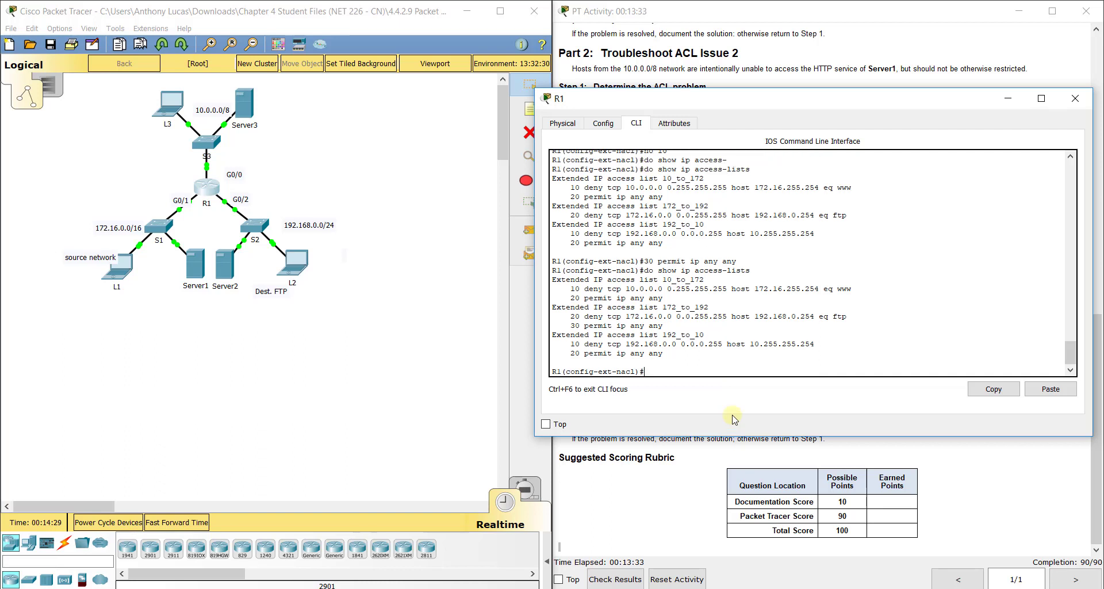
left_click_drag(570, 316, 683, 323)
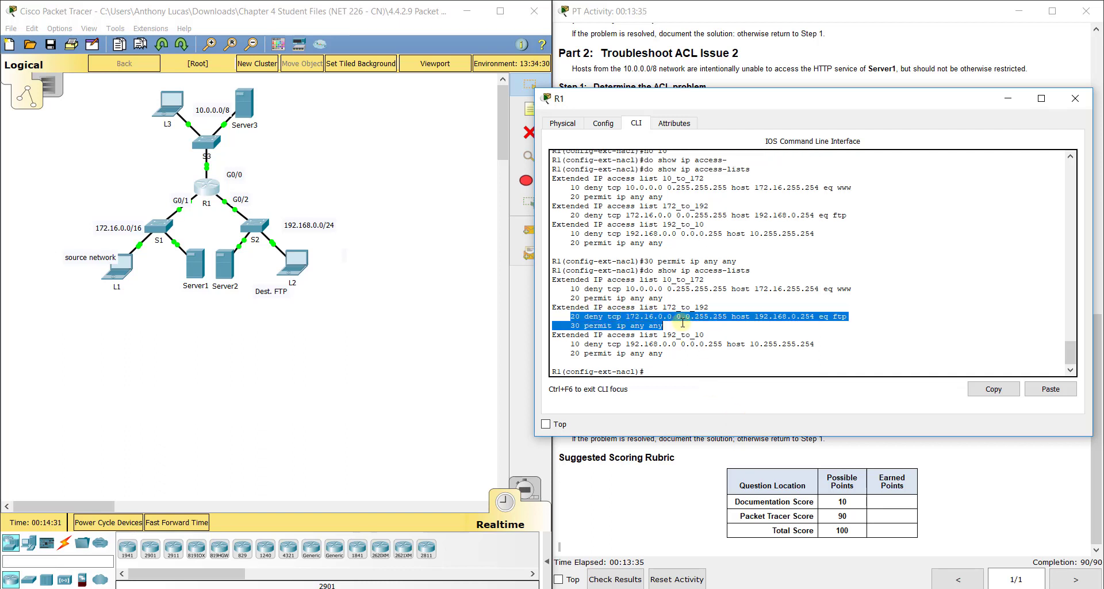
left_click(582, 317)
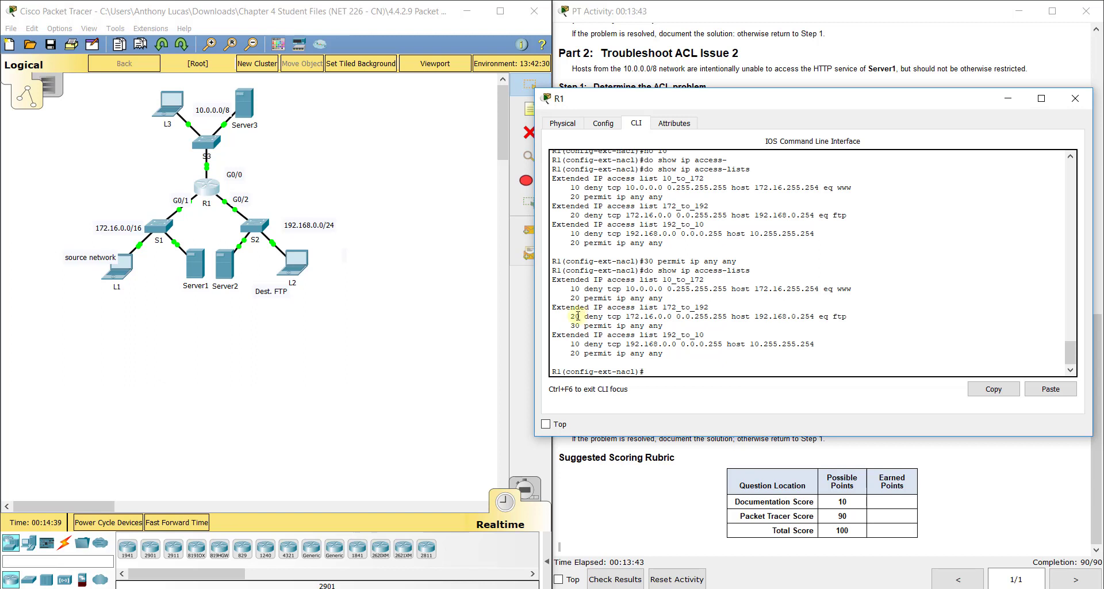
left_click_drag(566, 317, 862, 315)
left_click_drag(664, 325, 553, 325)
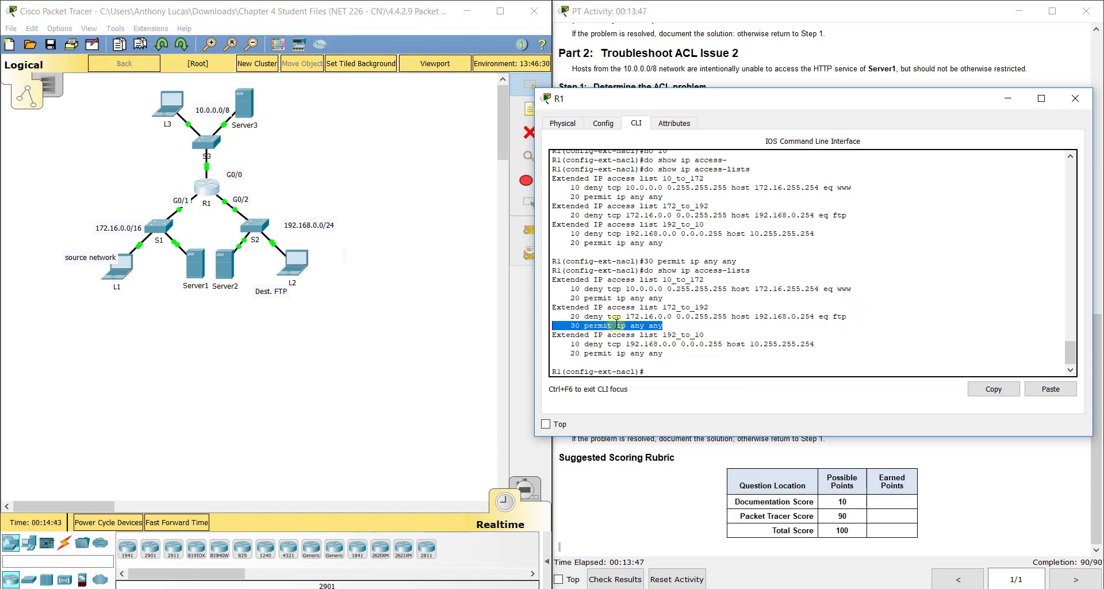
left_click(678, 370)
type("exit")
key("Return")
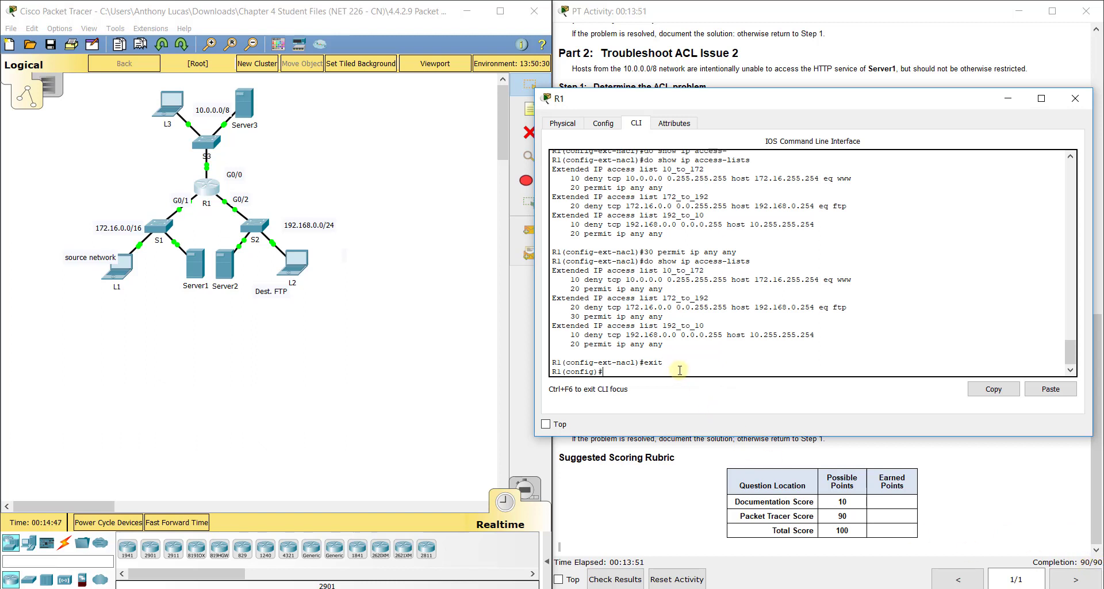